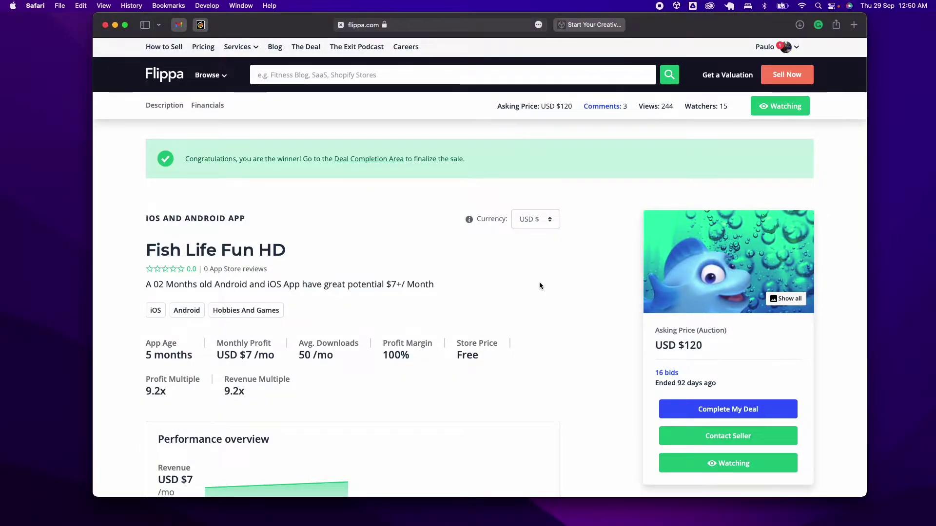
Browse the Prefabs, Editor, dependency manager and Fonts folders, play Splash, and accept the GDPR notice.
scroll(461, 274, down, 1)
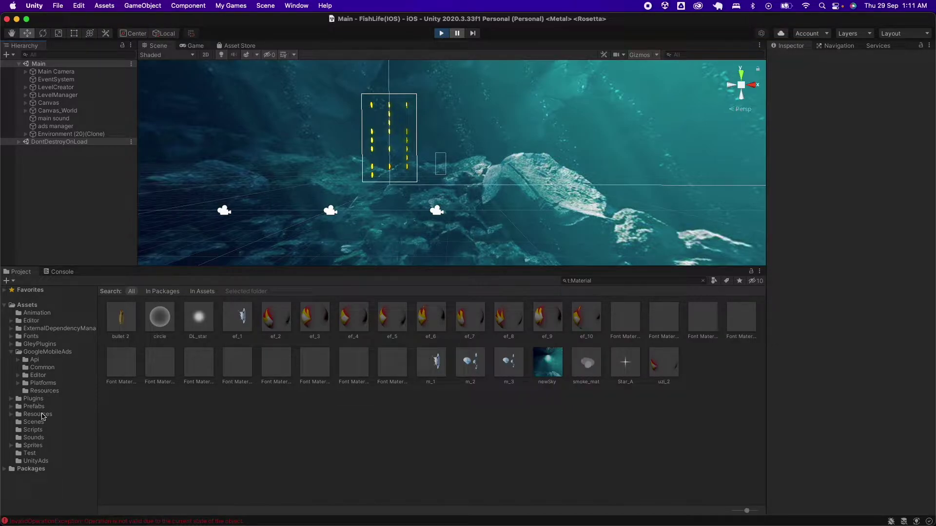
click(34, 406)
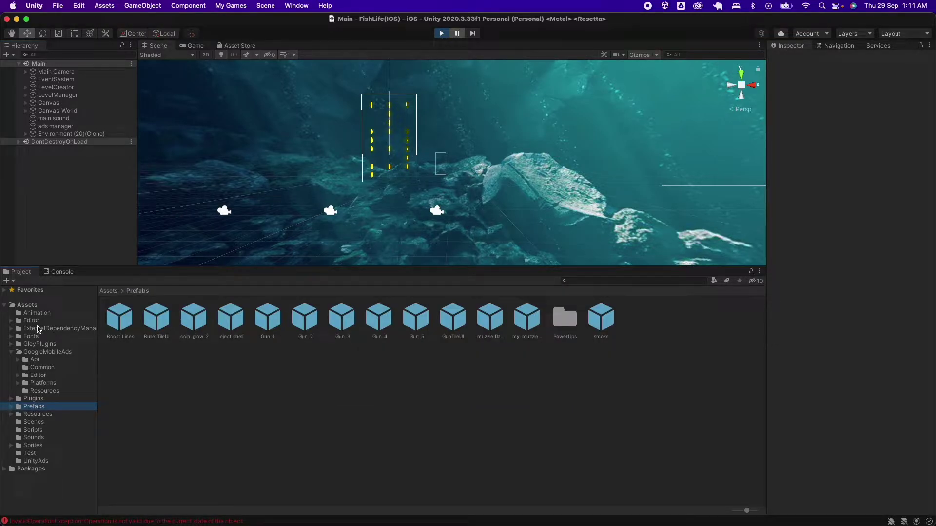
click(31, 320)
click(35, 329)
click(31, 336)
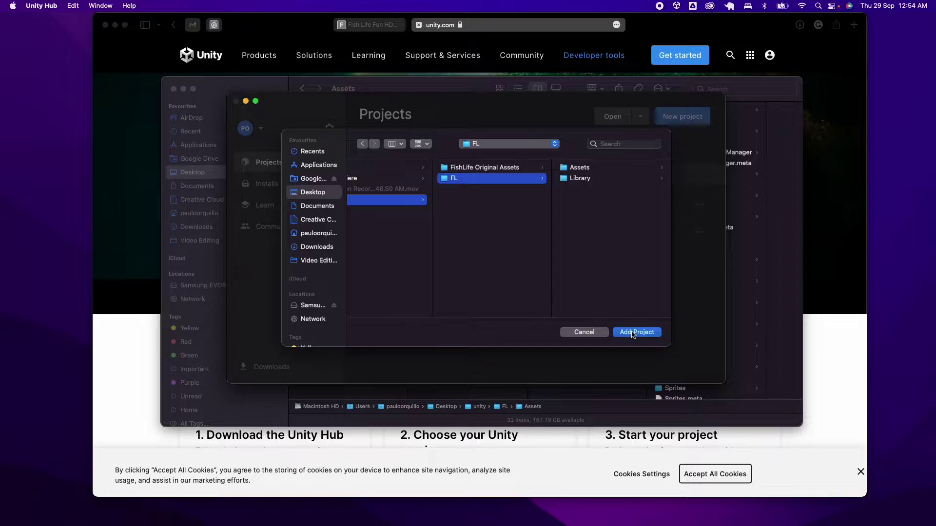
click(636, 332)
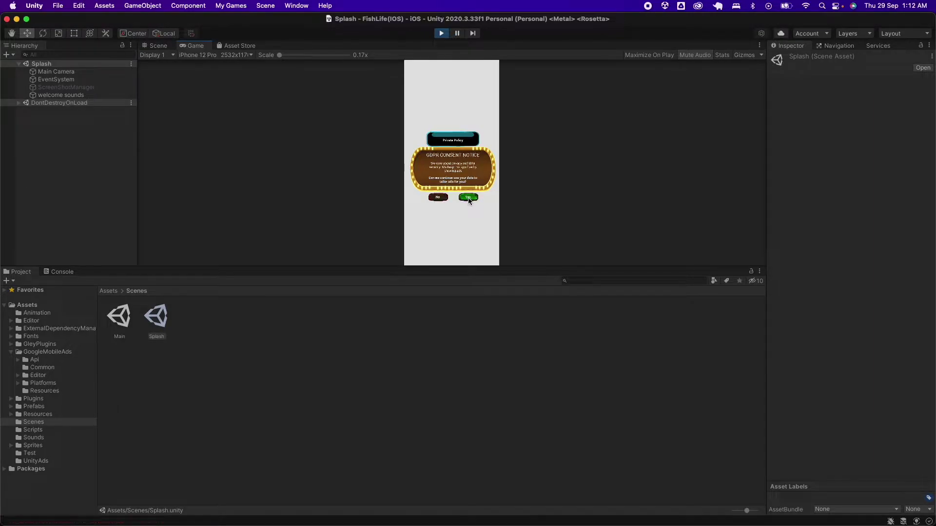
click(468, 197)
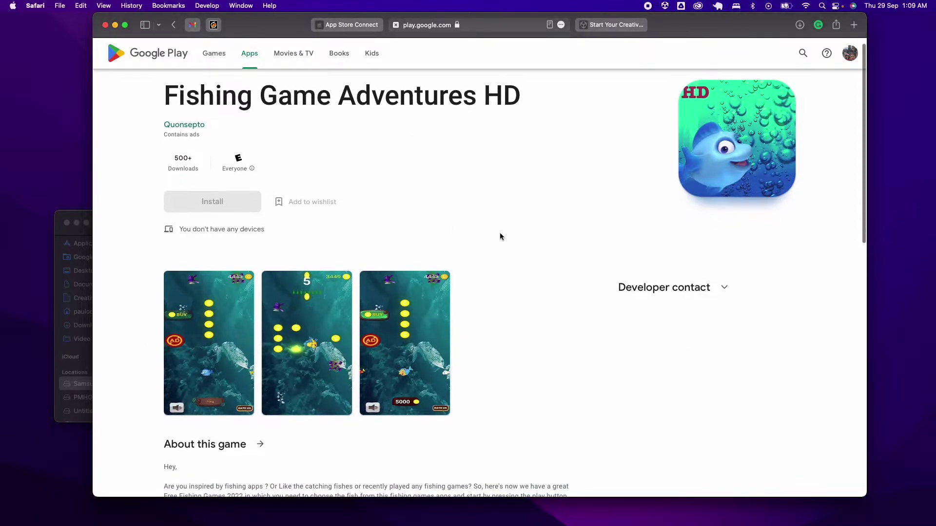
Scroll through the Fishing Game Adventures HD listing to read its About this game description.
scroll(512, 257, down, 5)
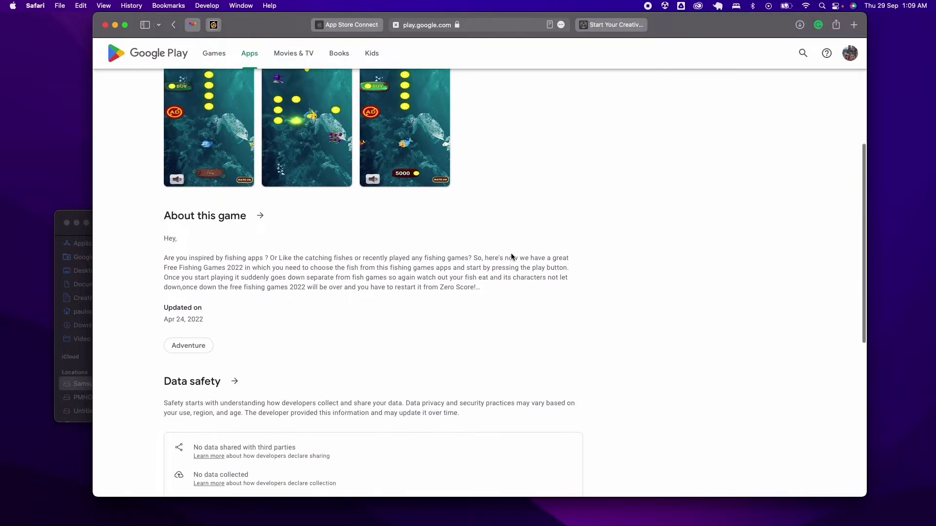
scroll(511, 254, down, 4)
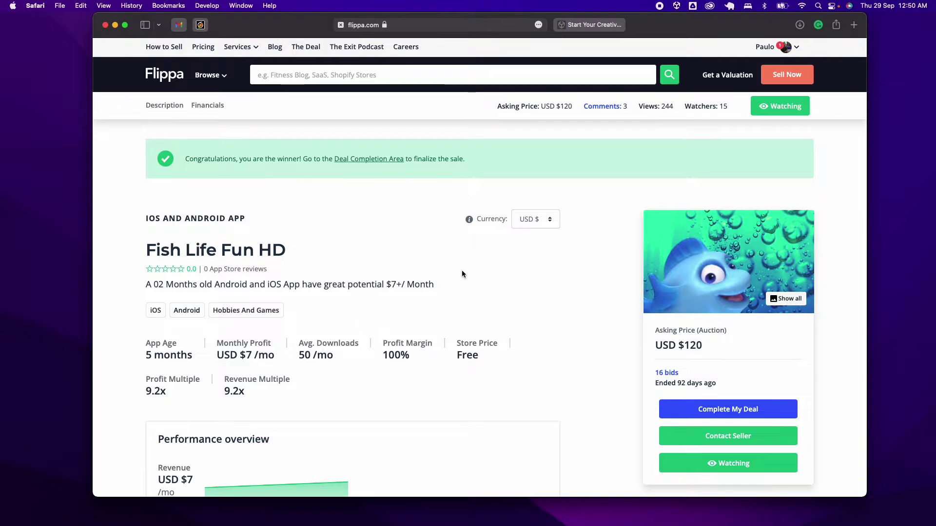
scroll(462, 273, down, 1)
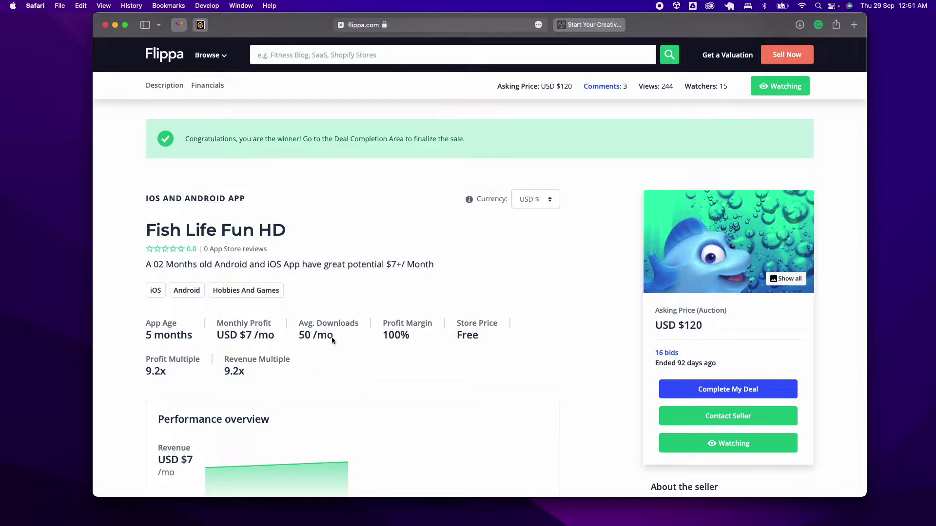
scroll(375, 341, down, 1)
scroll(375, 341, up, 2)
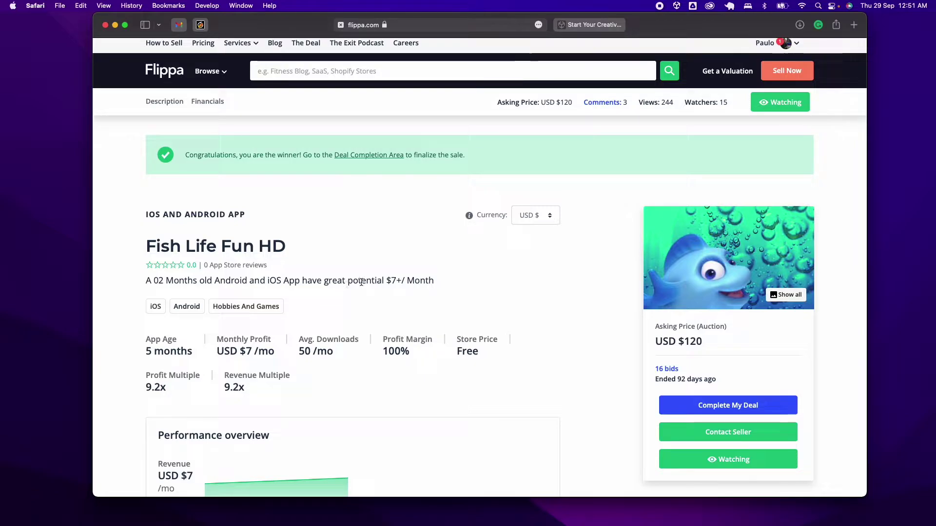
Switch to the unity.com download tab and scroll down its page.
click(589, 24)
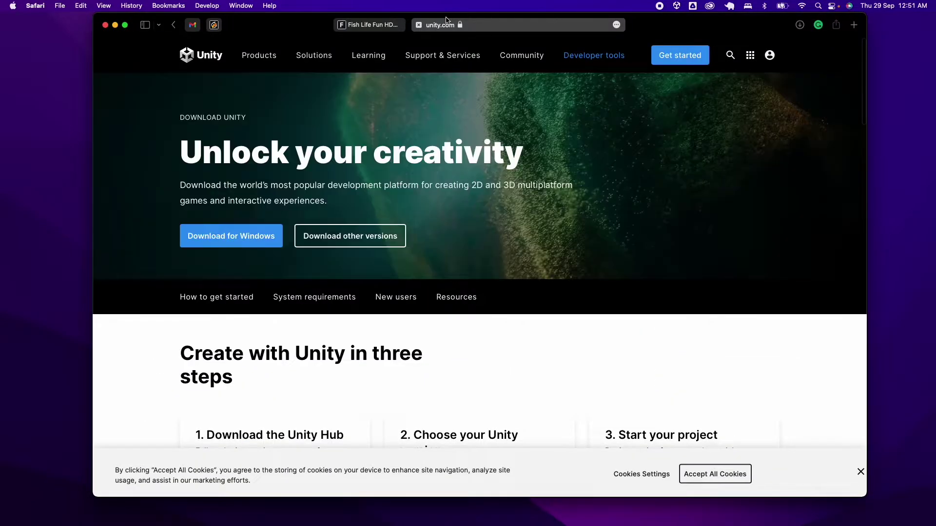
mouse_move(448, 55)
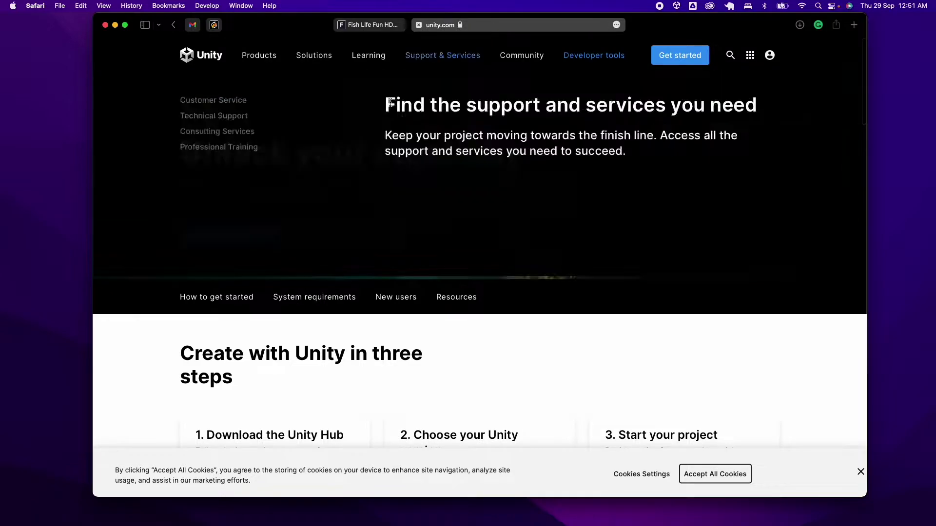
scroll(163, 347, down, 2)
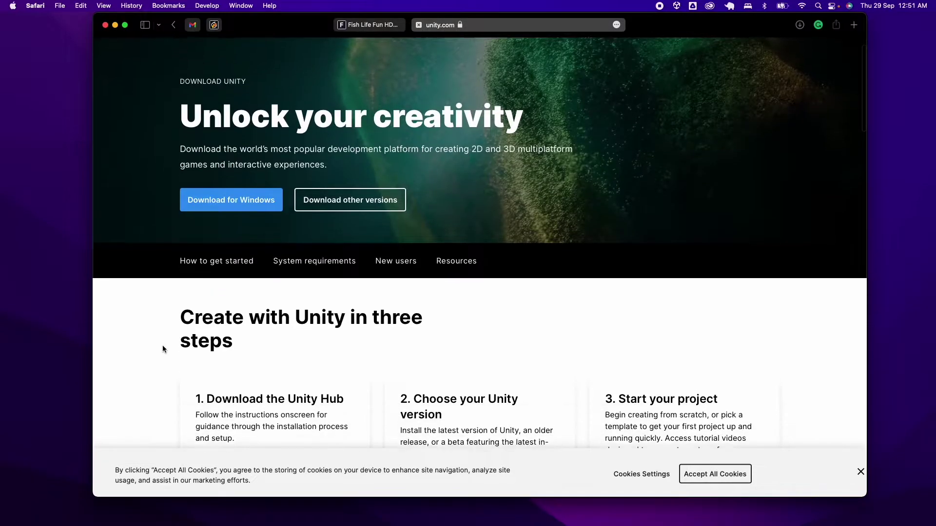
scroll(162, 345, down, 6)
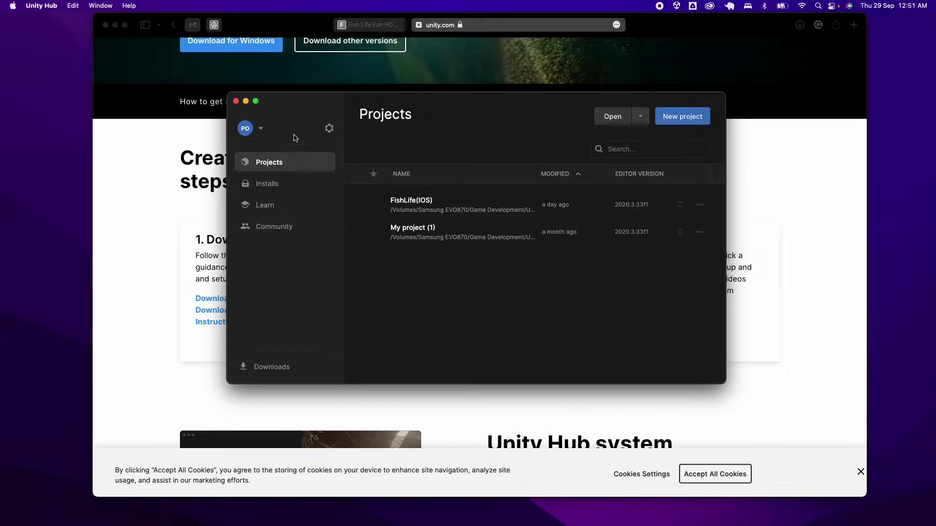
Open and close the account options, glance at the Unity web page, and return to Unity Hub.
click(260, 131)
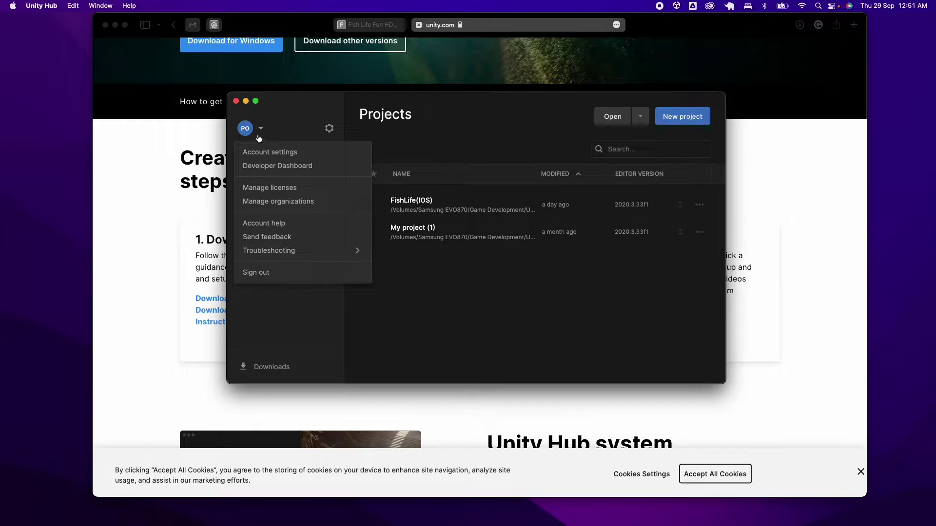
click(287, 124)
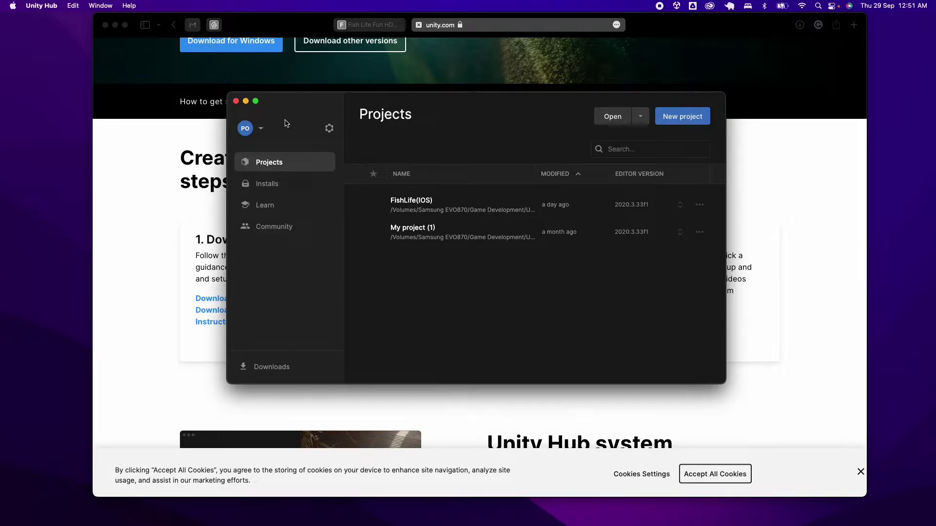
click(171, 176)
scroll(537, 173, up, 5)
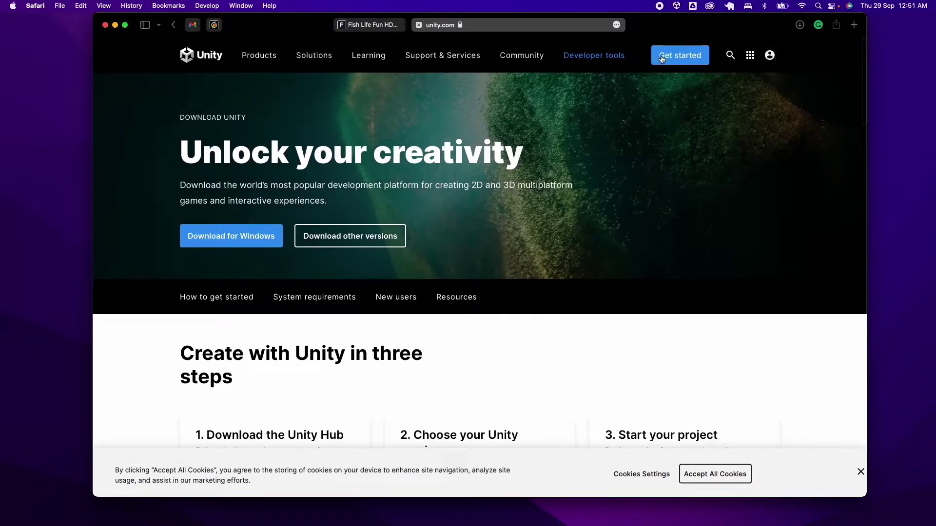
key(super+Tab)
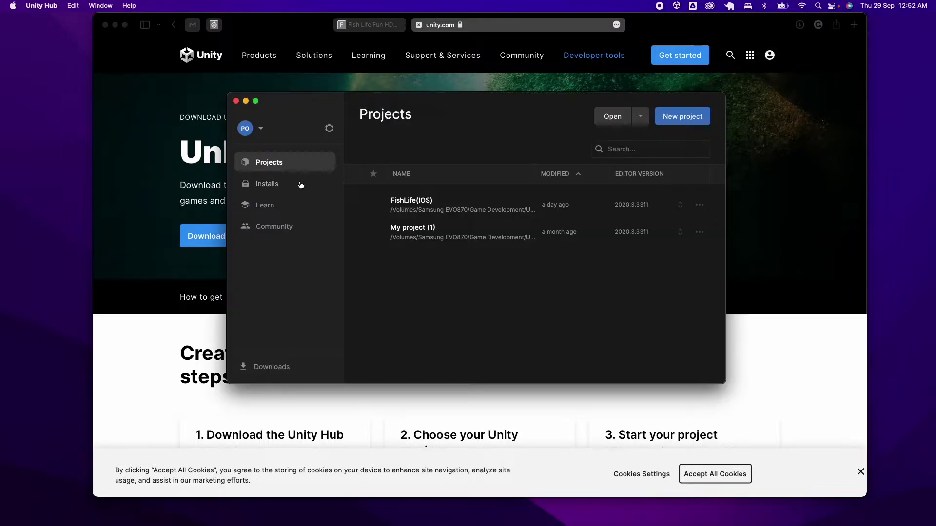
Show the Installs page listing editors 2021.2.19f1, 2021.1.1f1, 2020.3.33f1 and 2018.4.1f1.
click(264, 188)
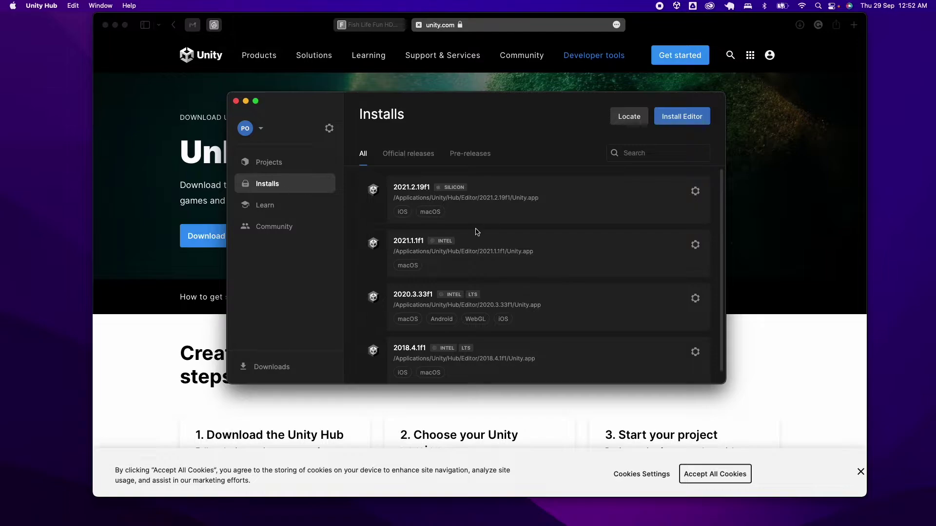
scroll(519, 292, down, 1)
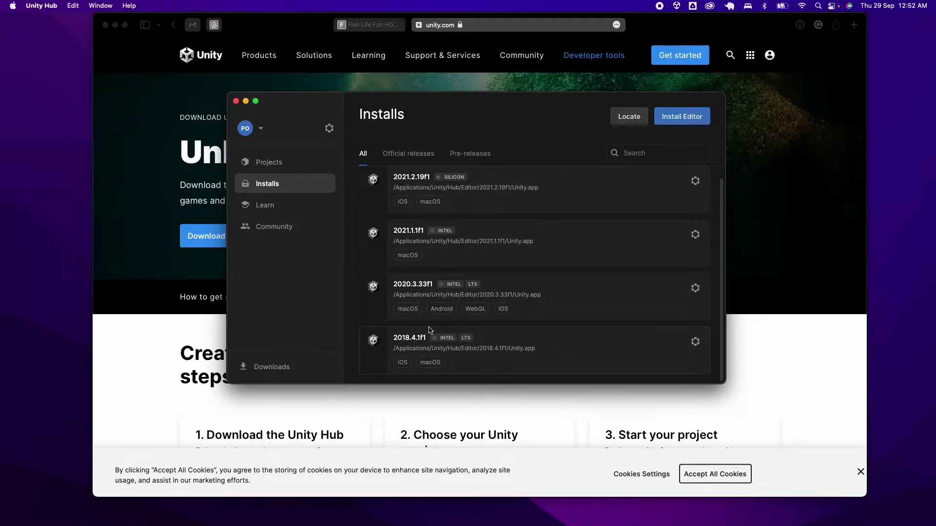
scroll(400, 214, up, 1)
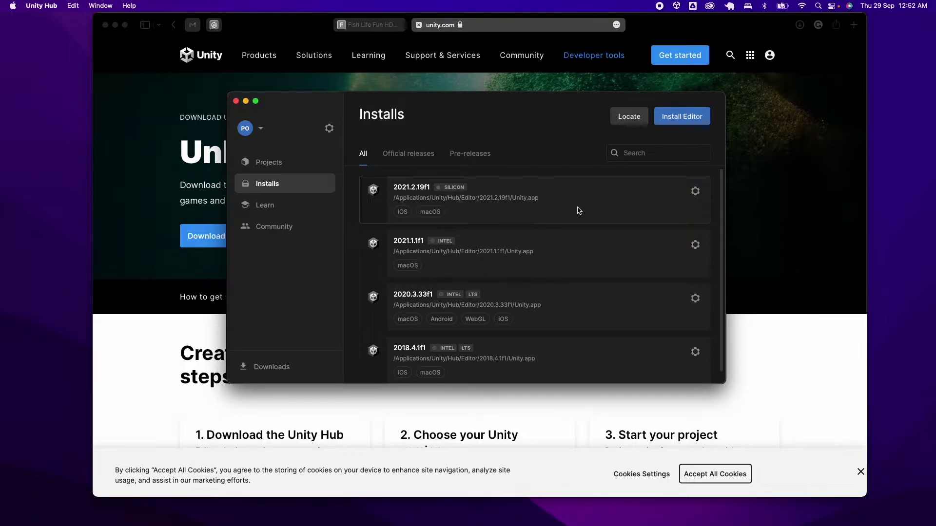
Start adding a new editor and look through the archived and official release lists.
click(689, 124)
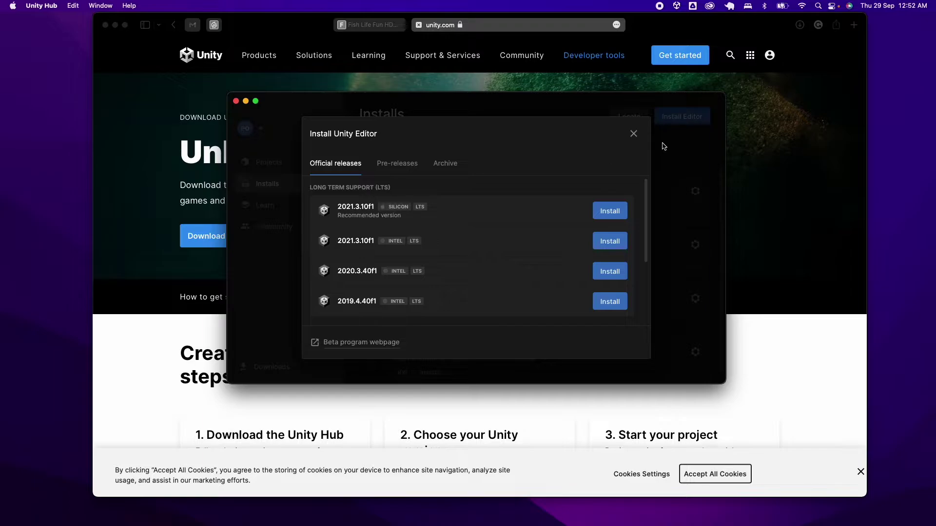
scroll(441, 278, down, 1)
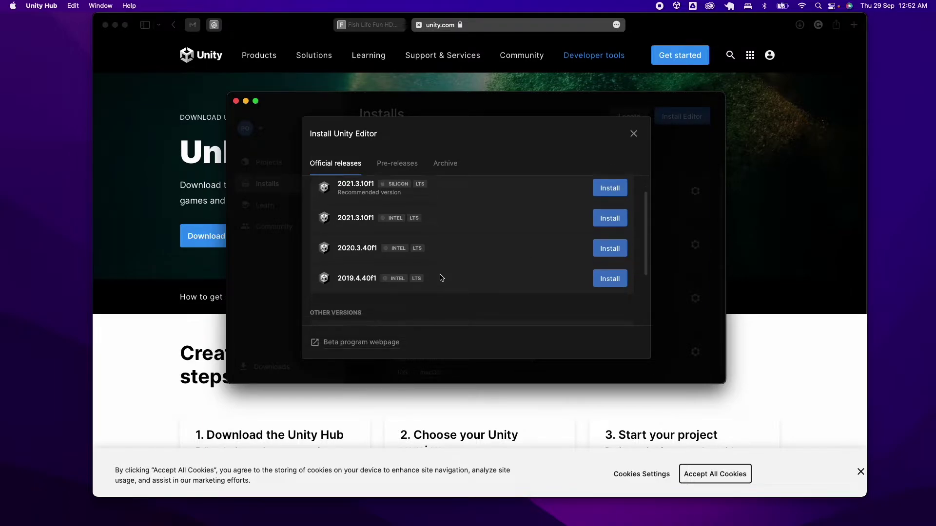
scroll(441, 278, up, 1)
click(445, 164)
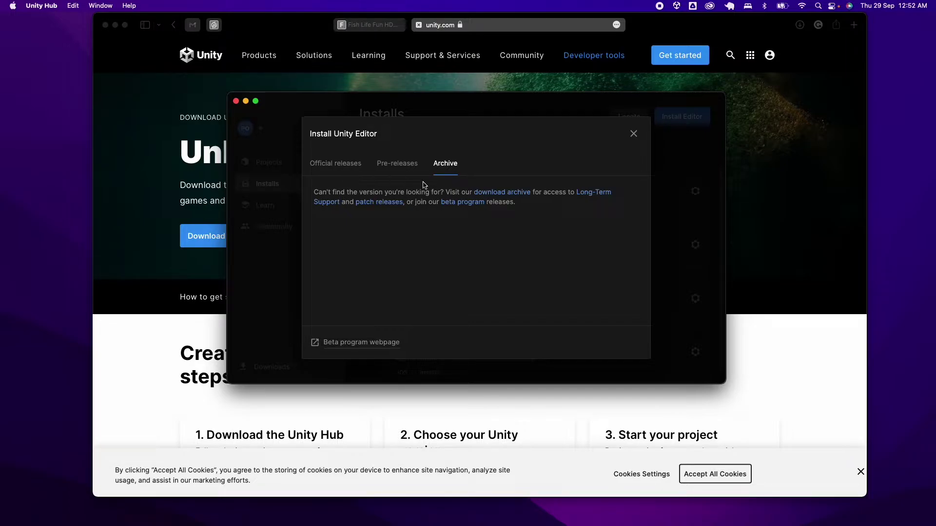
click(334, 165)
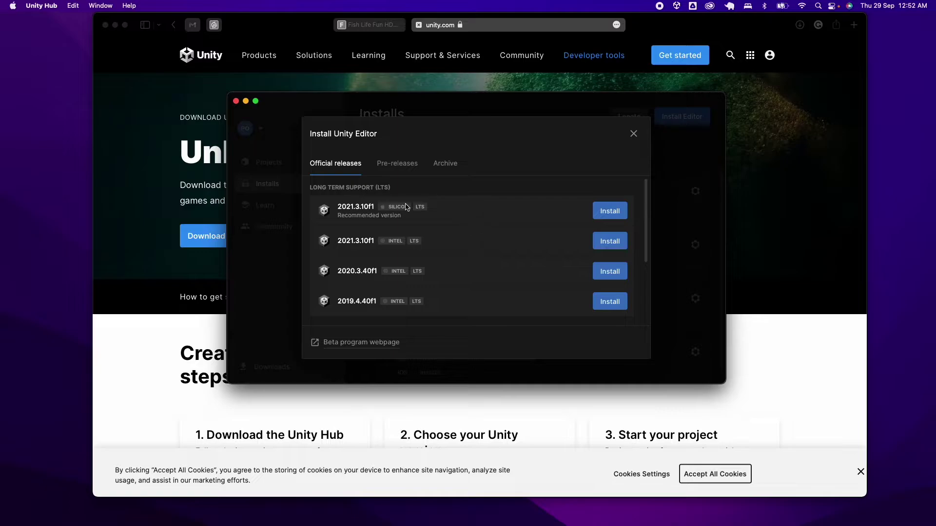
Choose the 2021.3.10f1 Silicon editor with Android and iOS build support modules.
click(609, 210)
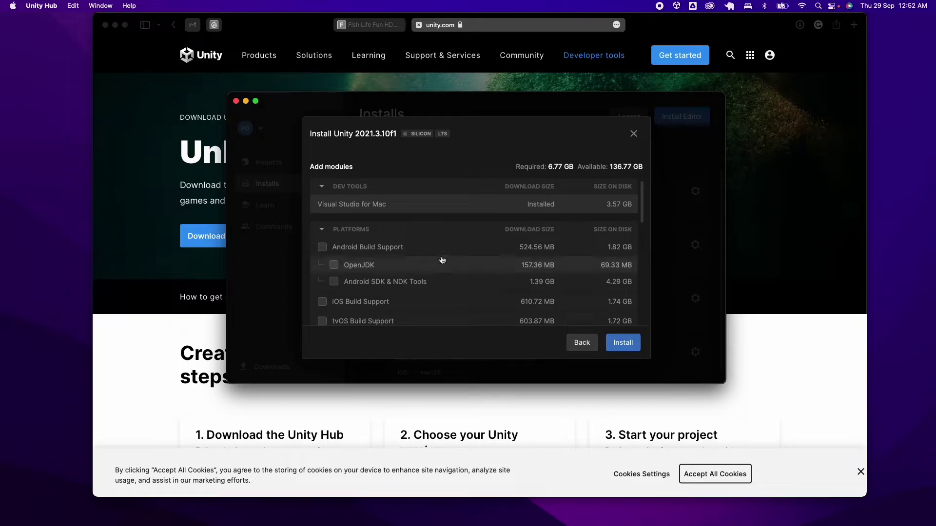
click(322, 247)
scroll(458, 279, down, 3)
click(321, 239)
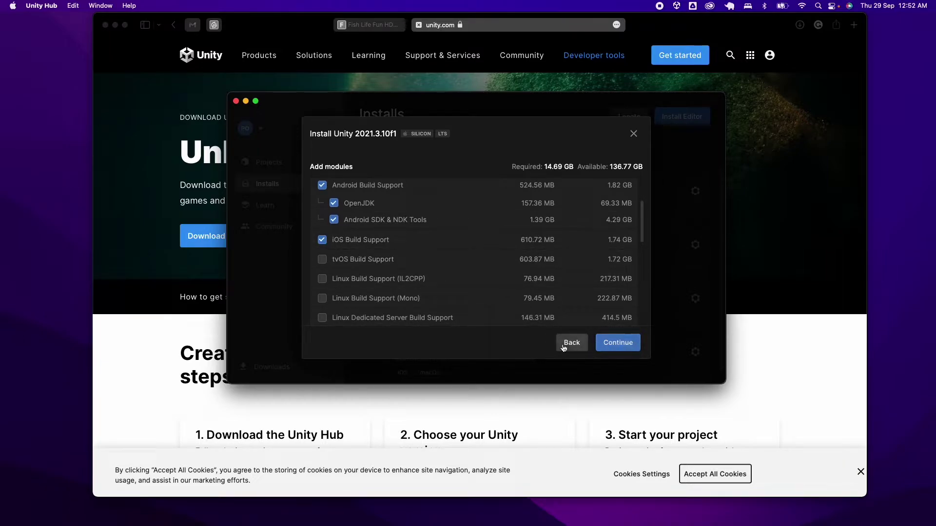
Cancel the editor install and return to the Projects list.
click(566, 345)
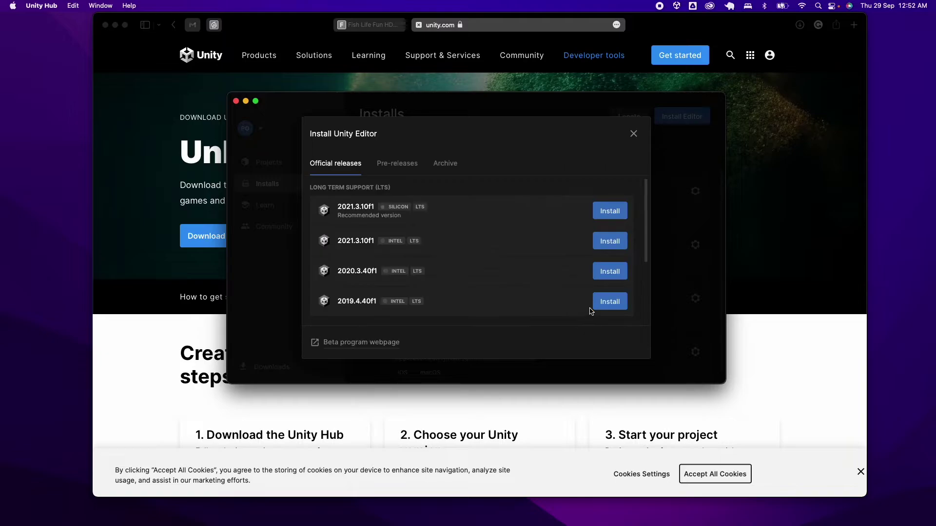
click(633, 134)
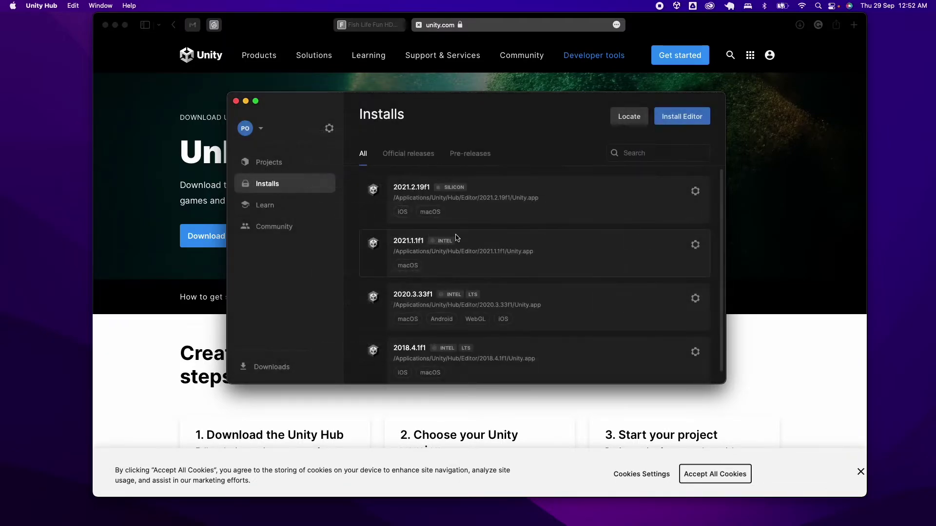
click(264, 161)
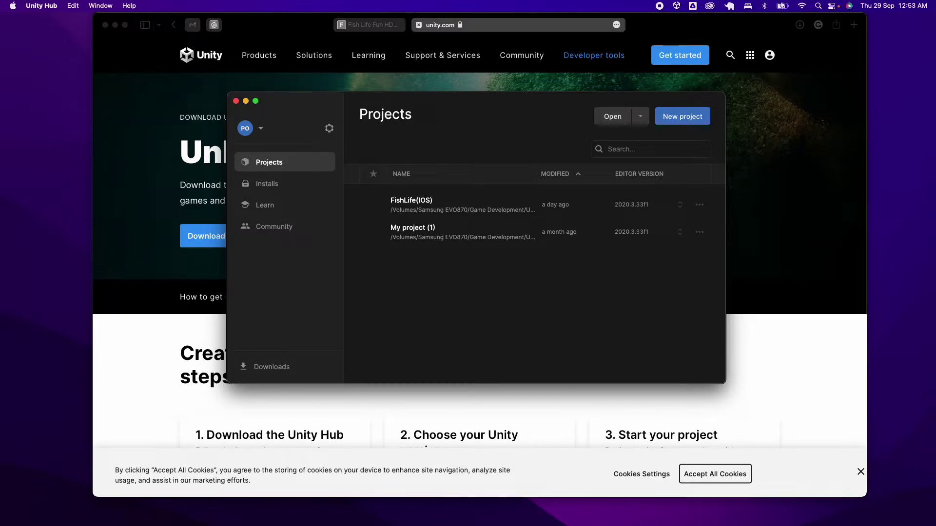
Create a new FL folder in the unity folder beside FishLife Original Assets.
key(super+Tab)
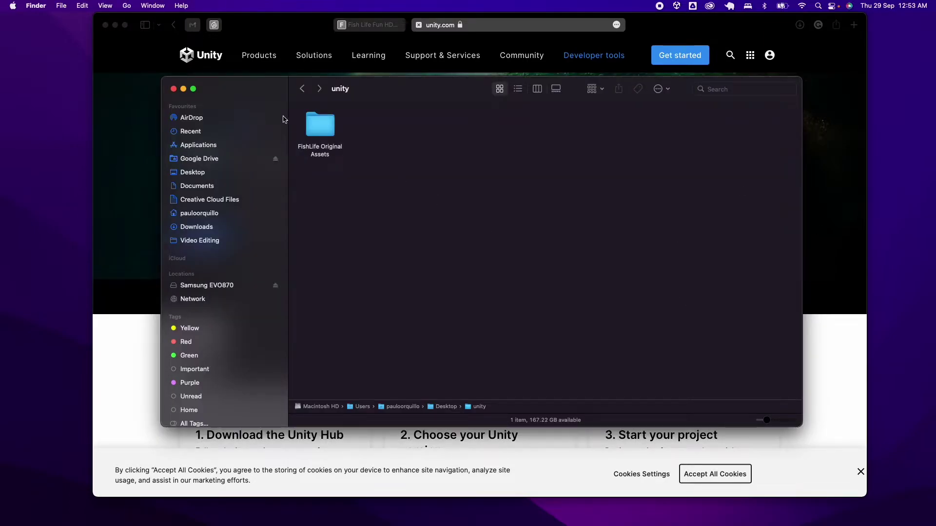
double_click(322, 136)
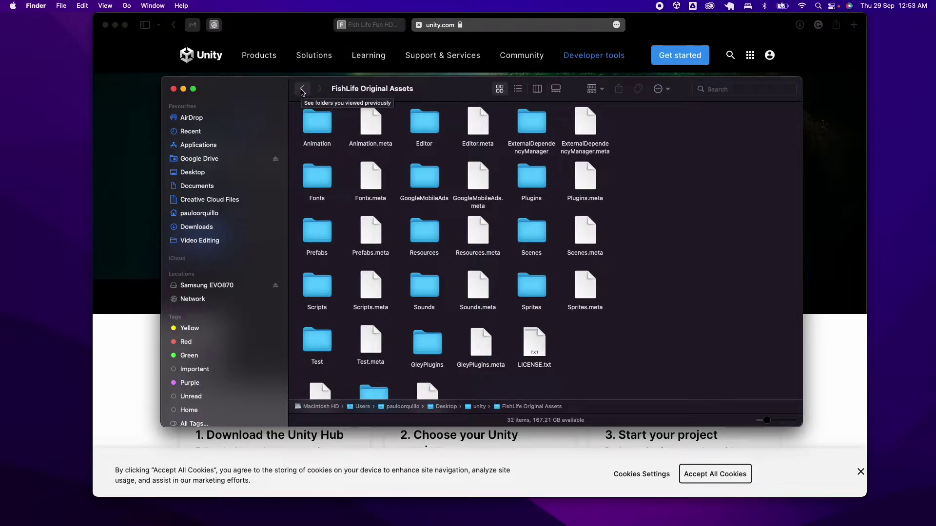
click(303, 90)
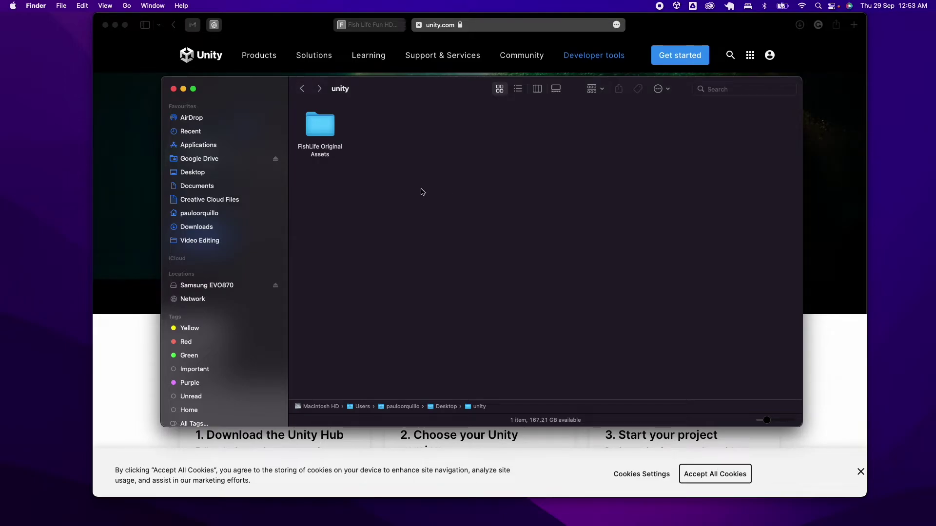
right_click(418, 161)
click(457, 172)
text(F)
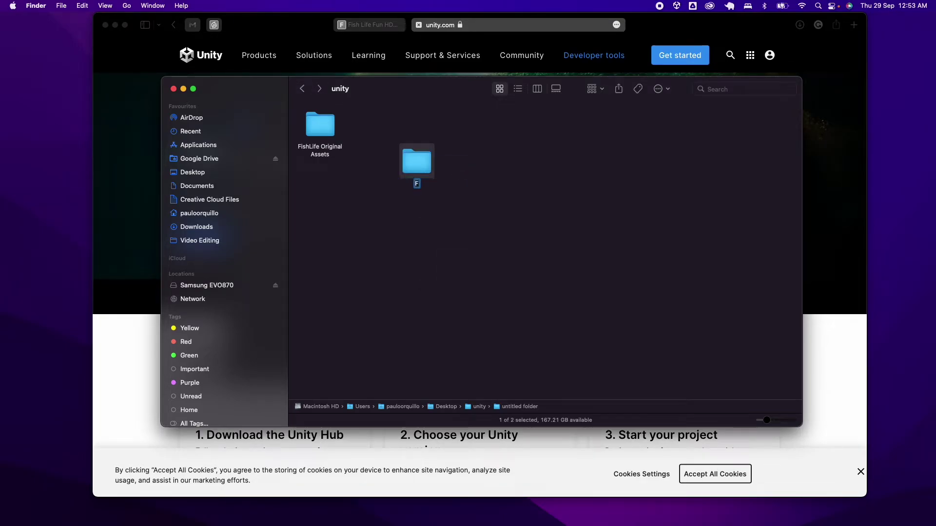
text(L)
click(523, 177)
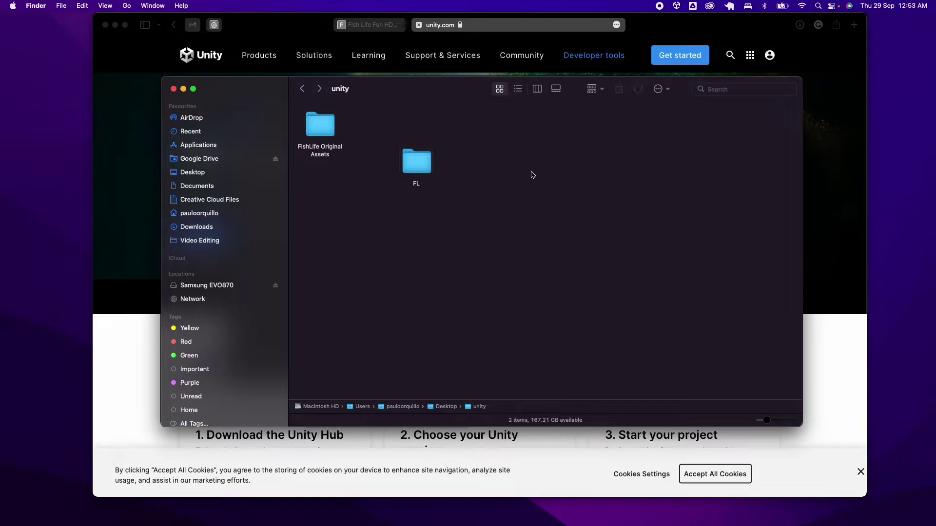
drag(414, 164, 401, 128)
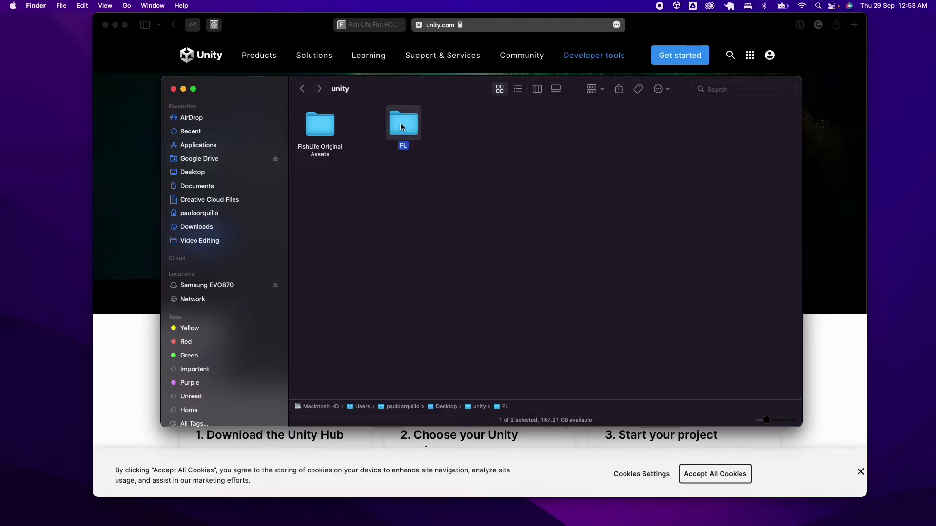
In column view, add Assets and Library subfolders inside FL.
click(537, 89)
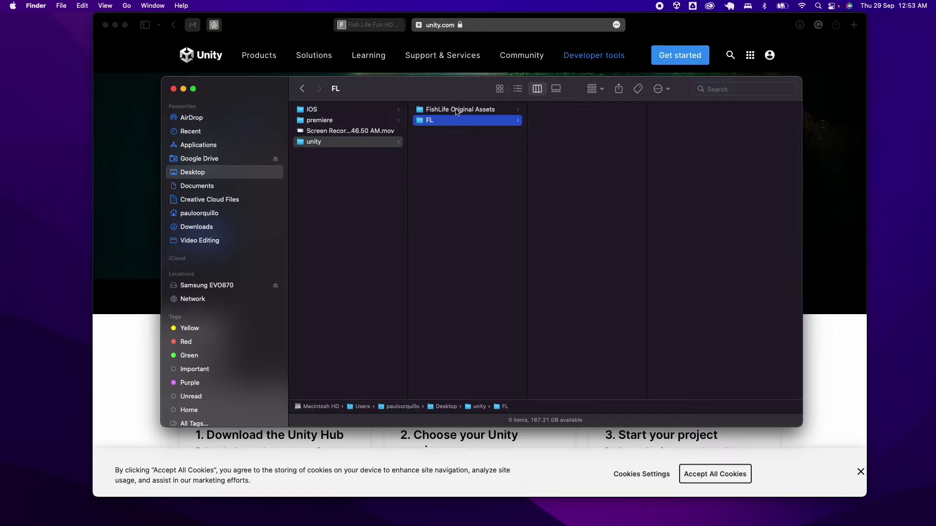
right_click(562, 140)
click(597, 143)
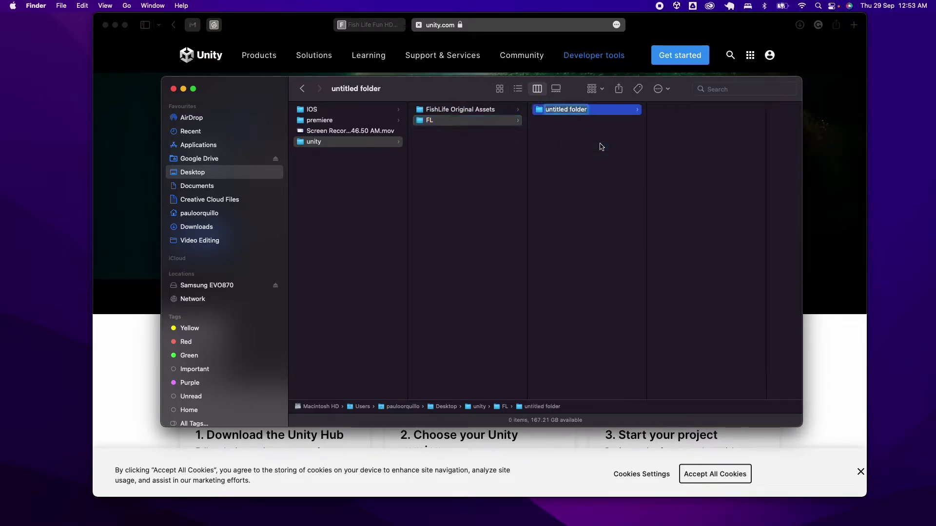
text(Assets)
key(Return)
right_click(565, 157)
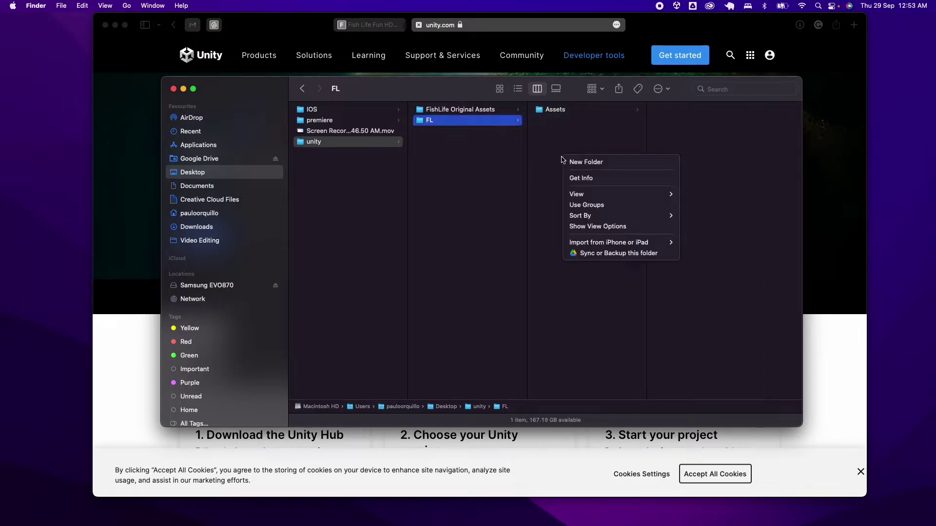
click(580, 163)
text(Libra)
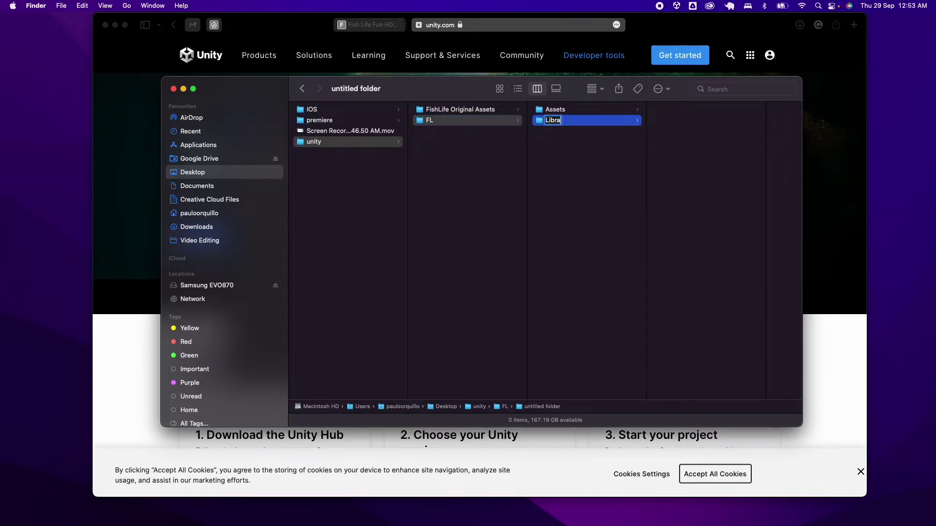
key(Return)
Copy all 32 FishLife Original Assets items into FL/Assets.
click(460, 109)
click(616, 241)
key(super+a)
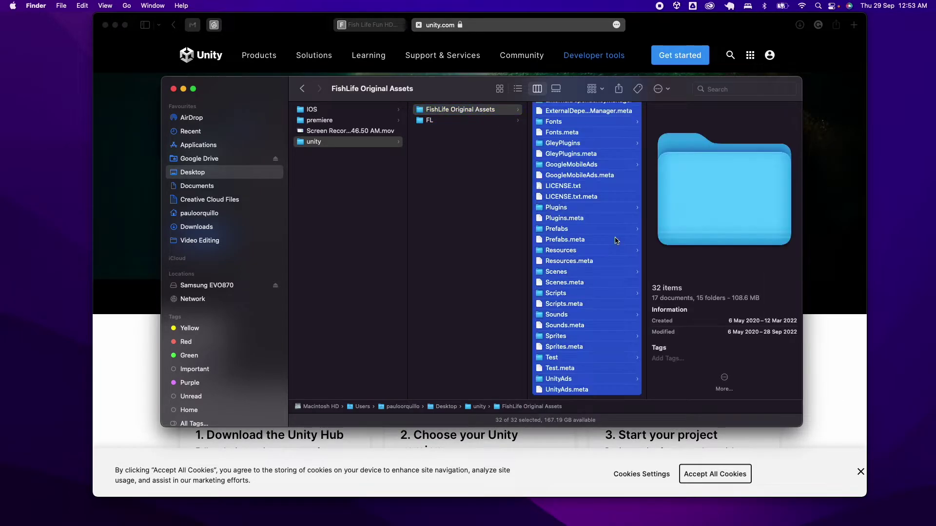
click(435, 121)
click(580, 113)
key(super+v)
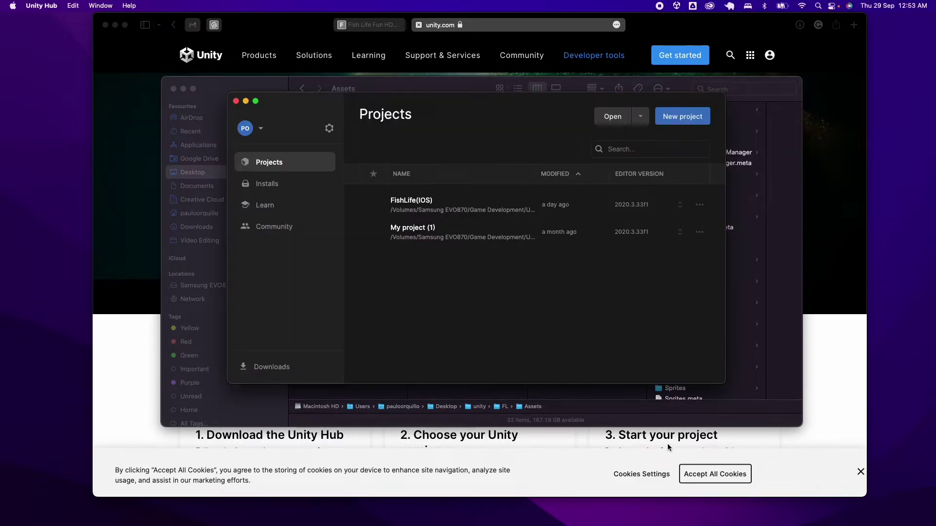
Add Desktop/unity/FL as a project from disk and open its editor-version choice.
click(641, 120)
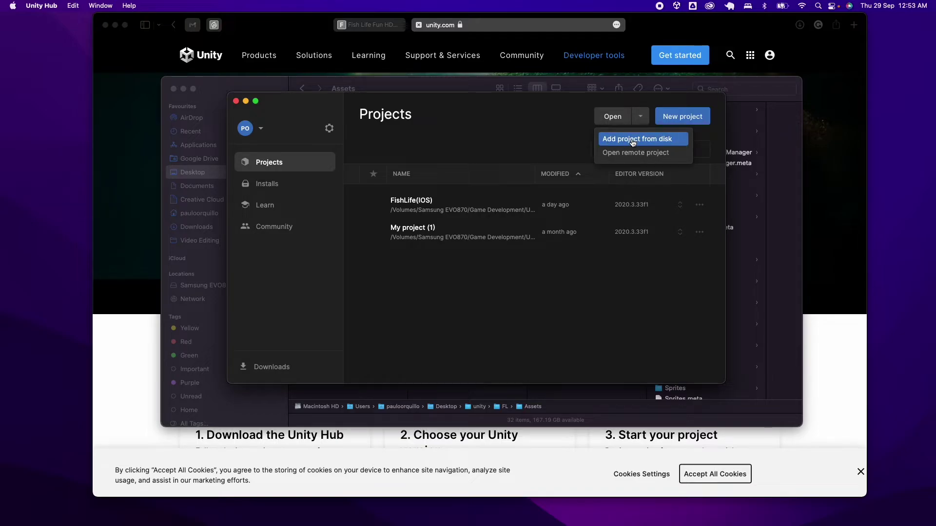
click(611, 141)
click(381, 200)
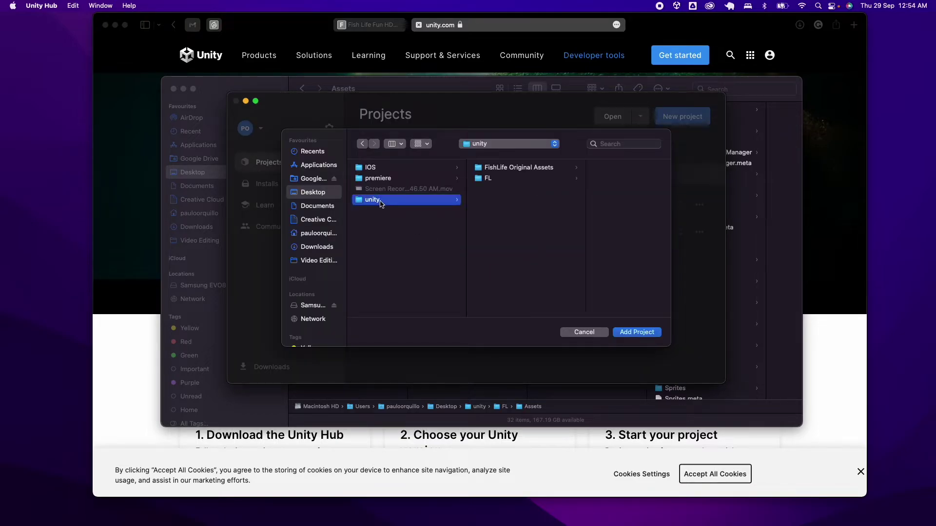
click(513, 178)
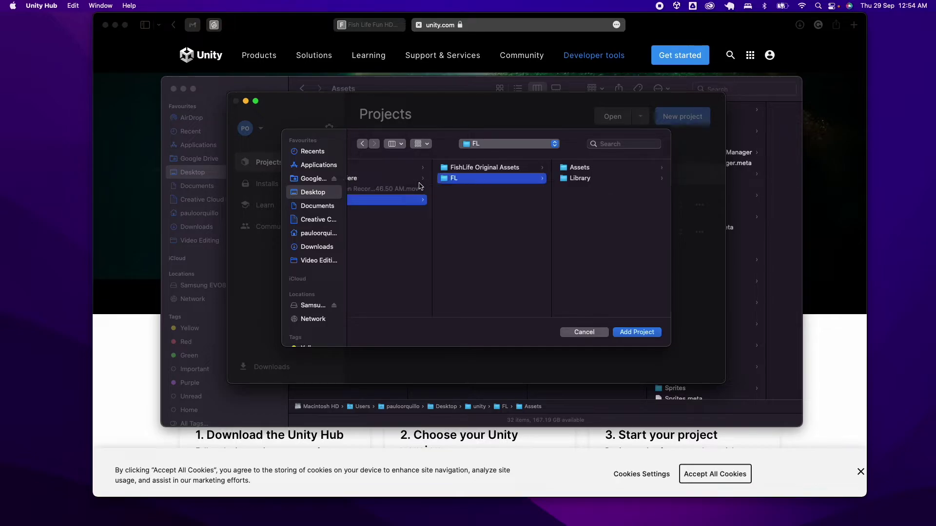
click(632, 332)
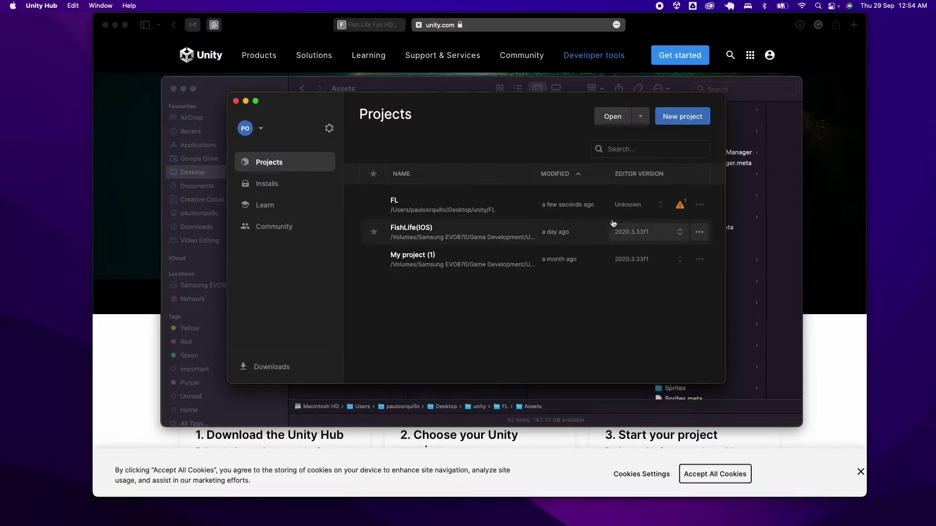
click(659, 204)
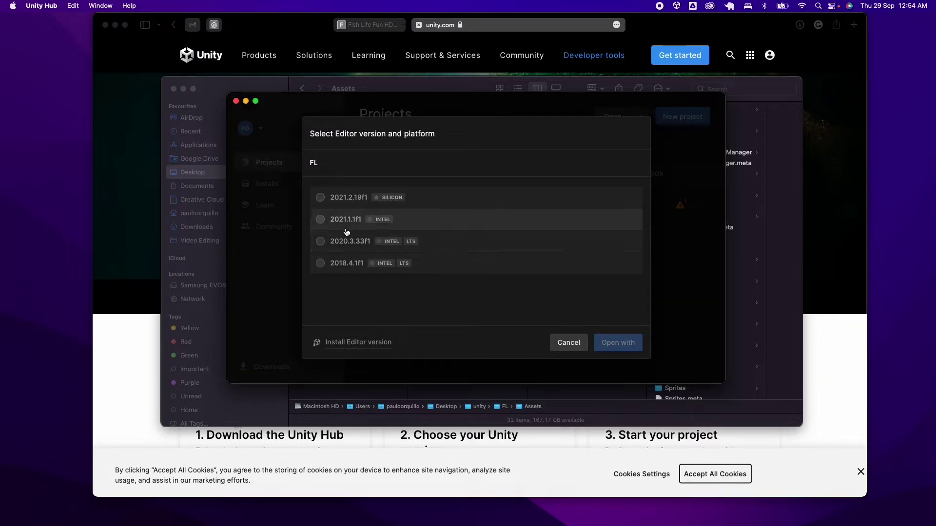
Switch FL to editor 2020.3.33f1, open it, and confirm the version change.
click(320, 242)
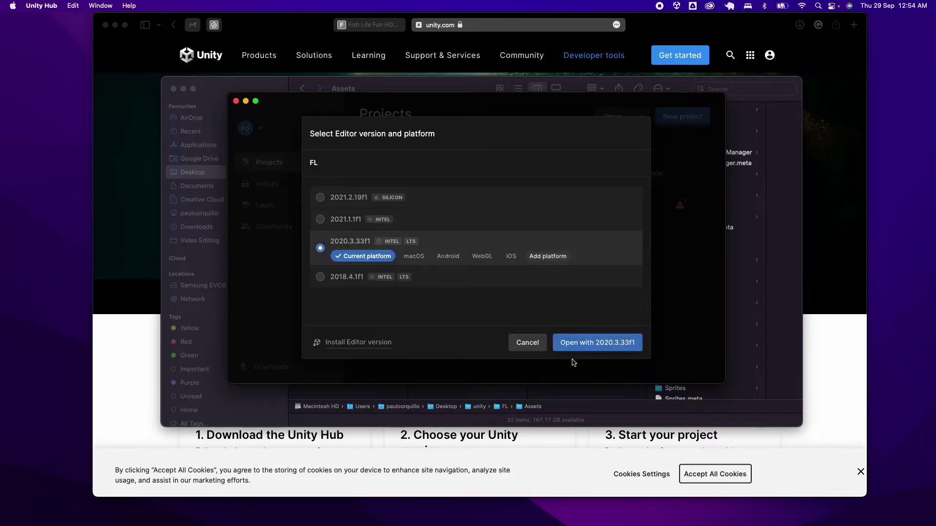
click(601, 344)
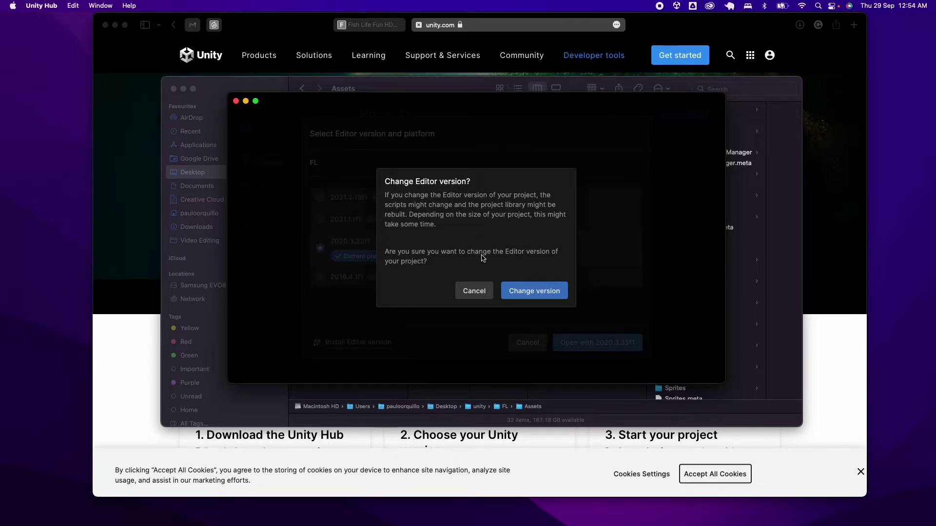
click(544, 291)
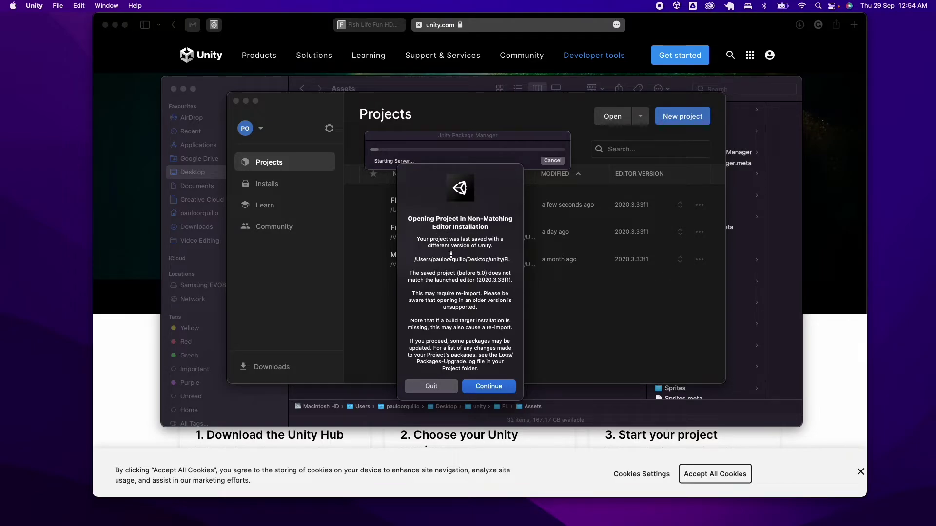
Continue opening FL, skip the new editor version, and add the Google package registry.
click(489, 387)
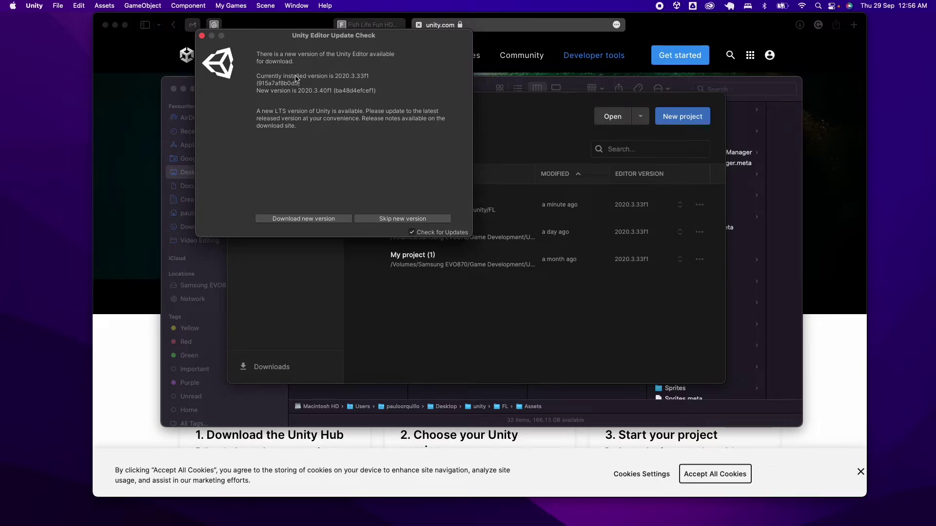
click(392, 219)
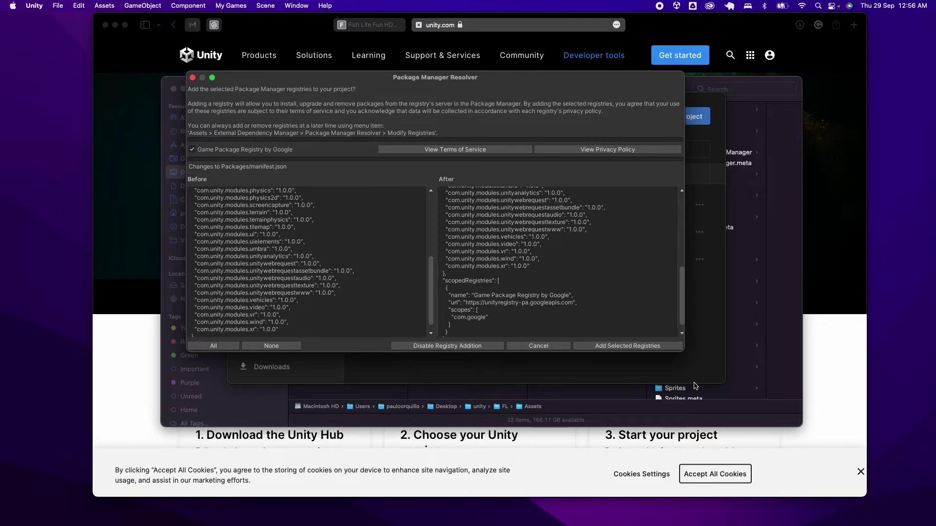
click(639, 348)
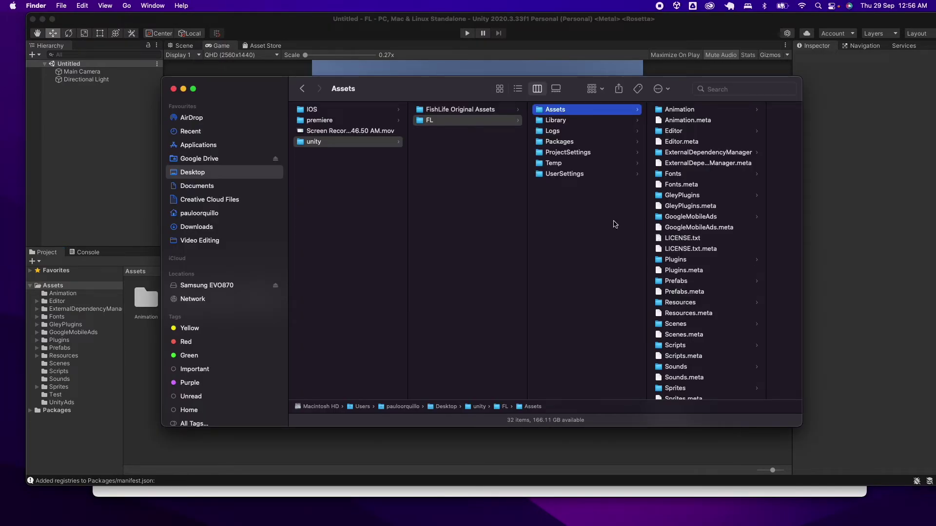
click(476, 146)
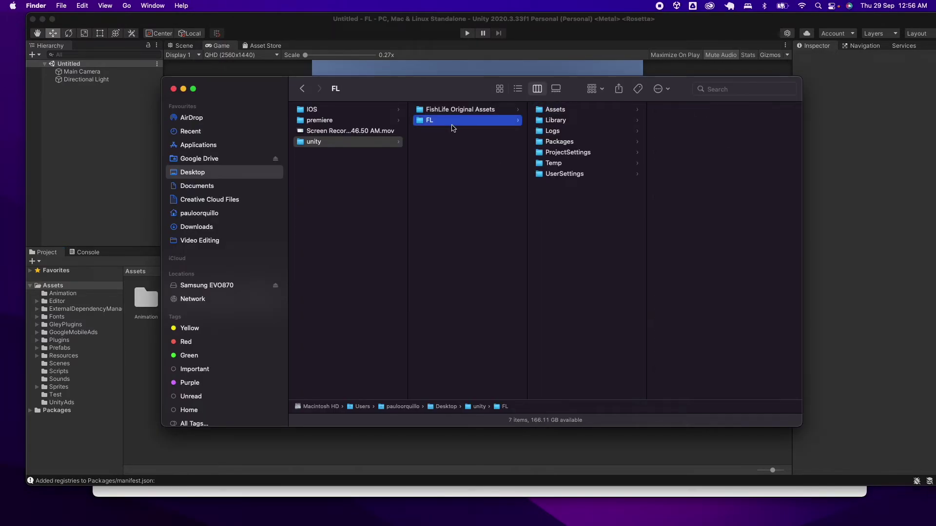
click(579, 110)
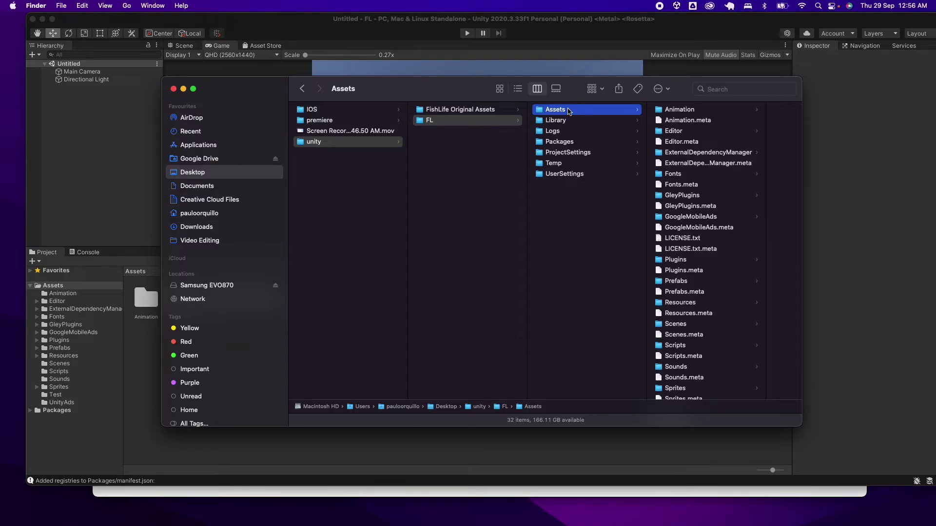
click(571, 132)
click(571, 143)
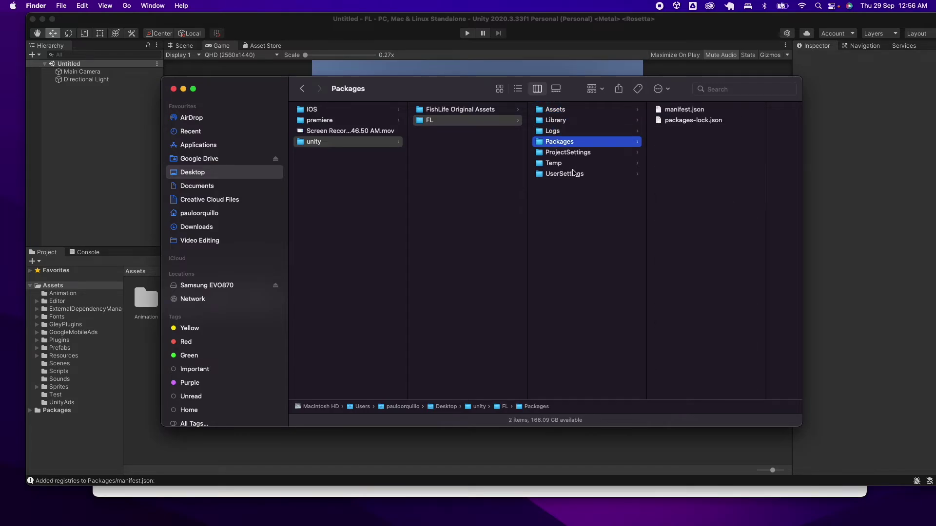
click(573, 174)
click(585, 261)
click(94, 147)
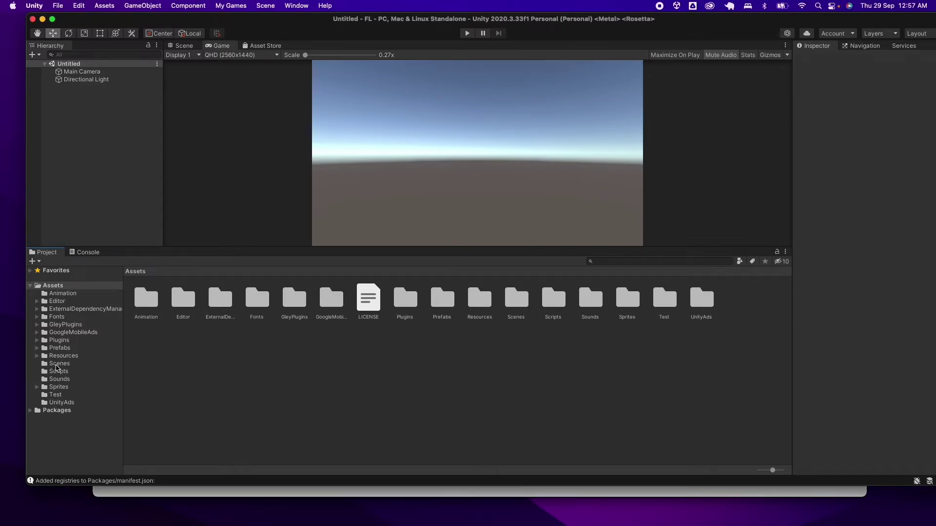
Open Assets/Scenes/Main, play it, and show the Console listing its three errors.
click(57, 366)
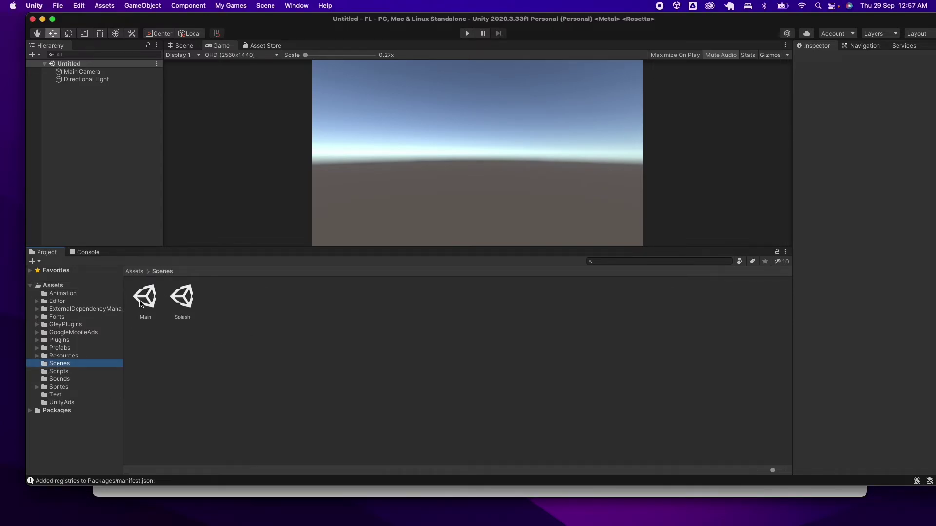
double_click(146, 301)
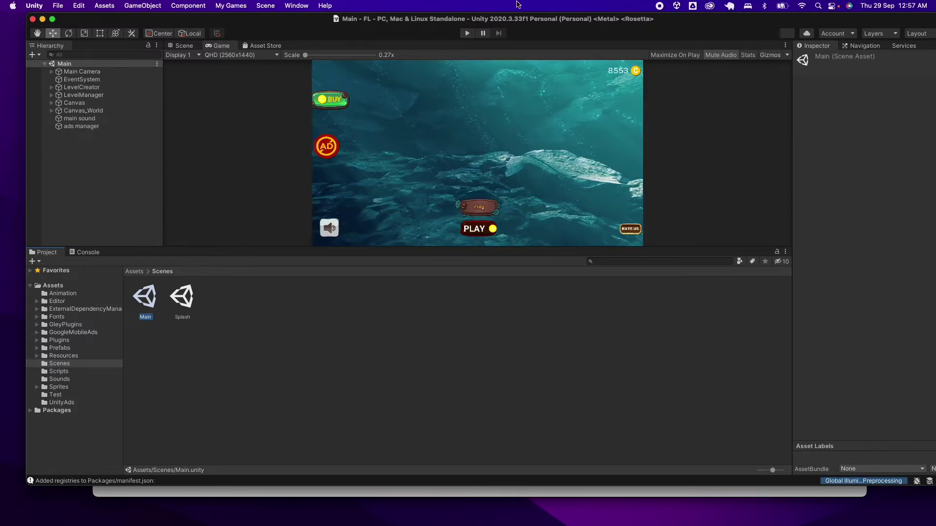
click(468, 34)
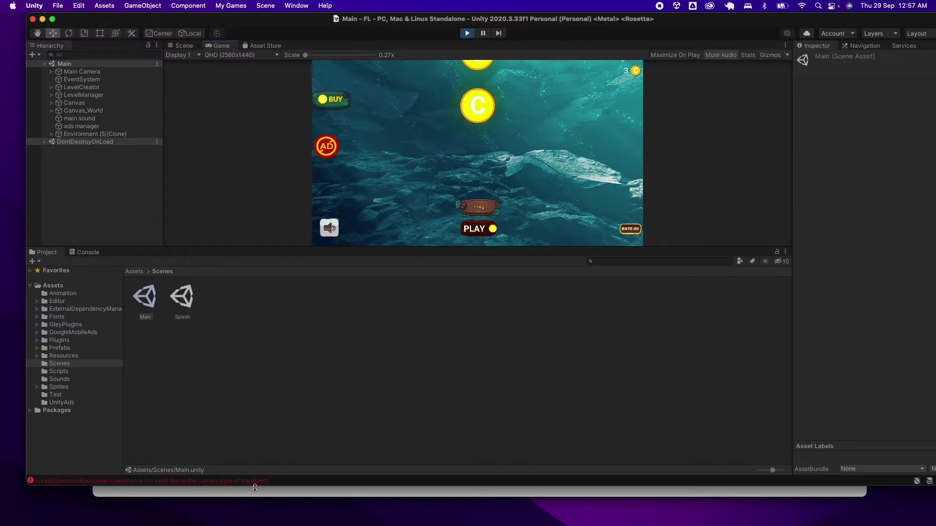
click(87, 252)
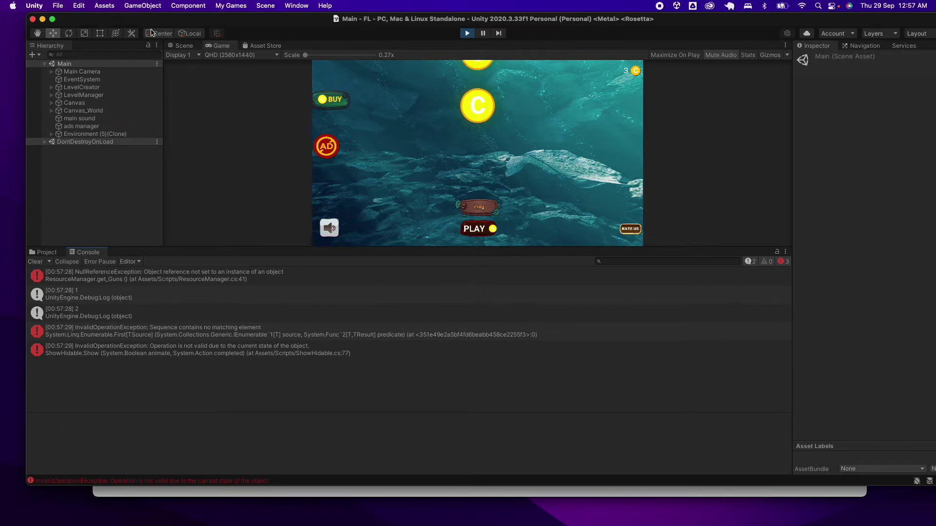
Switch the FL project's build platform to iOS in Build Settings.
click(57, 6)
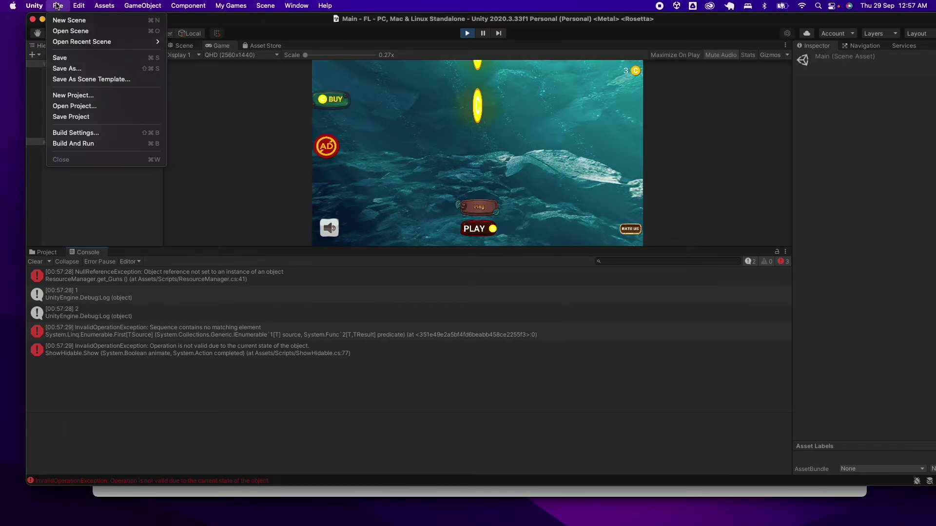
click(78, 135)
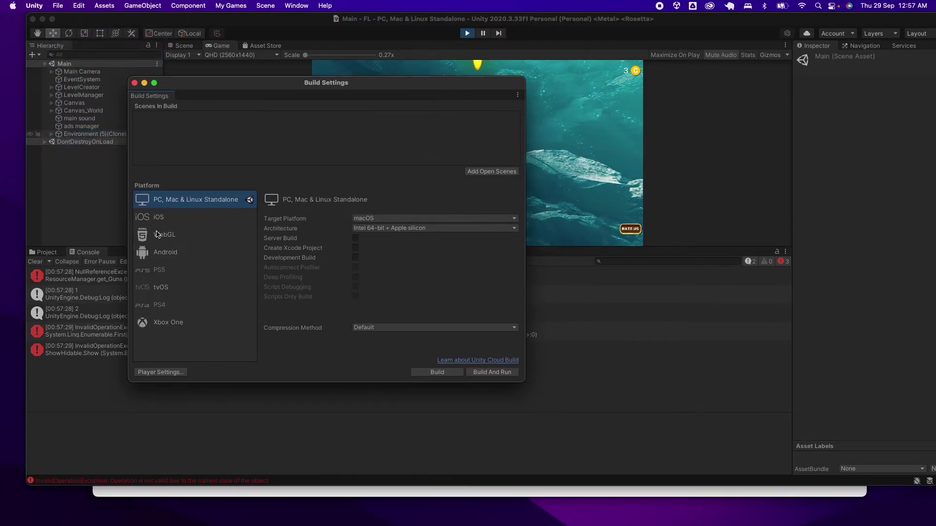
click(151, 222)
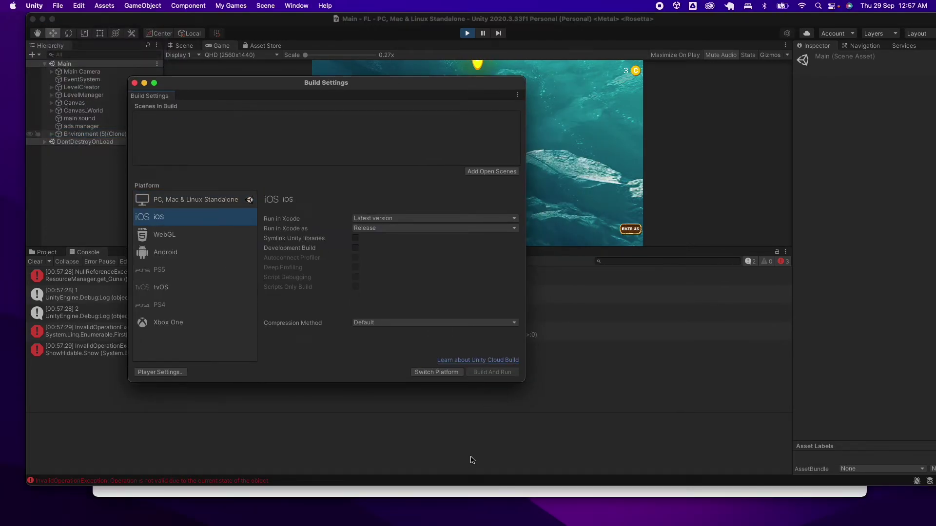
click(430, 373)
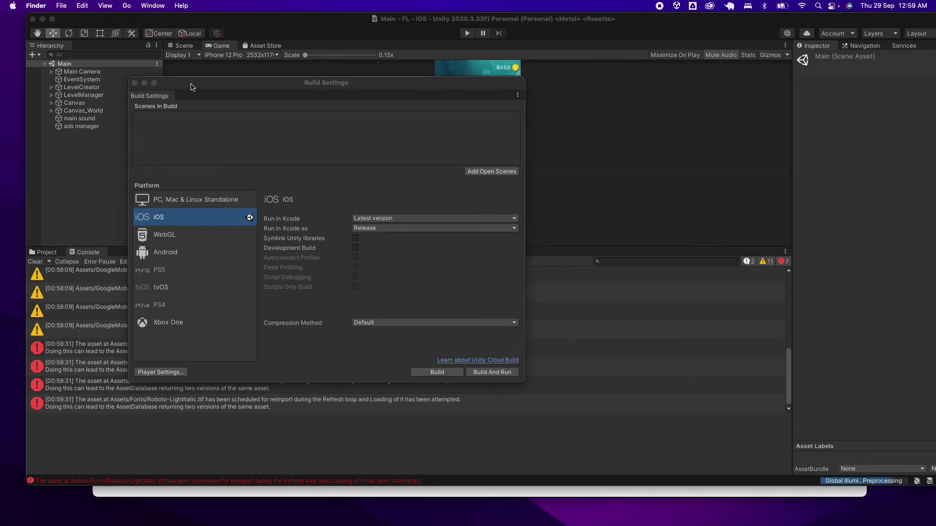
Add the open Main scene to the build list as scene 0 and close Build Settings.
drag(236, 85, 267, 62)
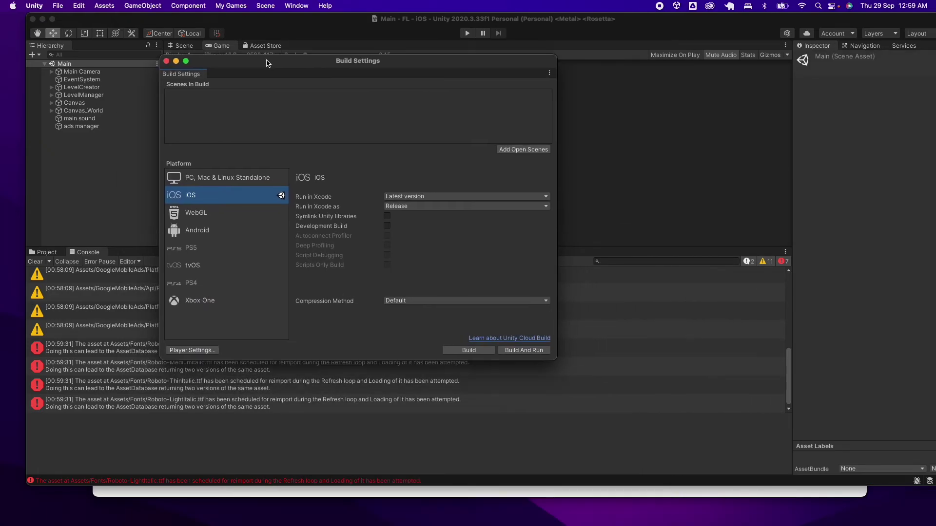
click(522, 151)
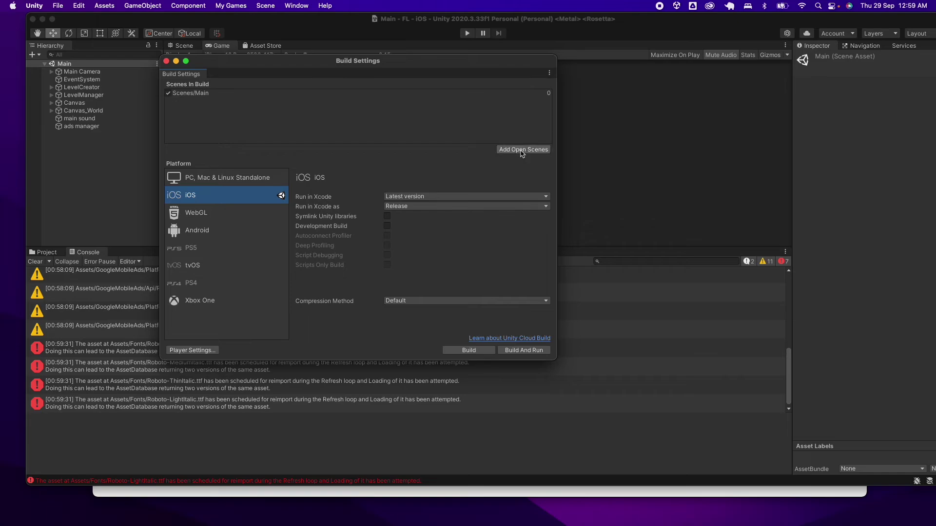
click(166, 62)
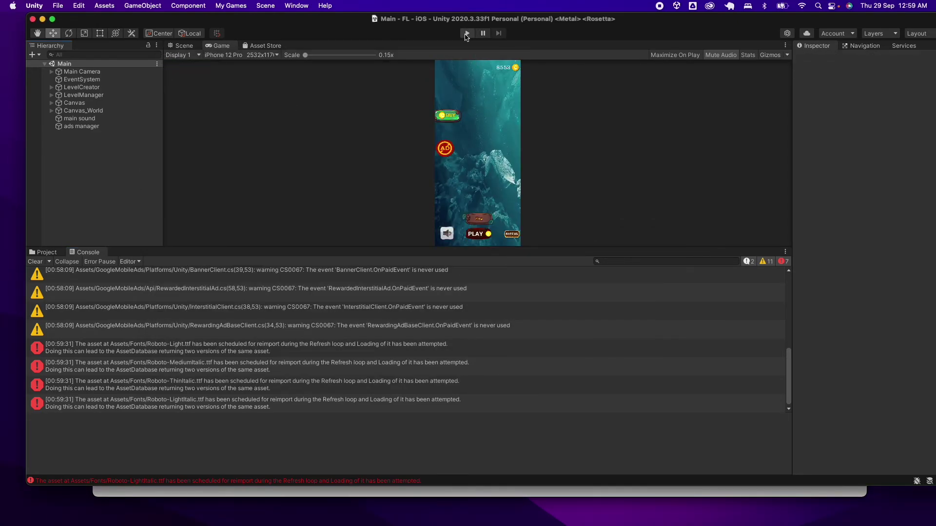
Play the Main scene, test the in-game PLAY button, and return to the project's Scenes folder.
click(467, 34)
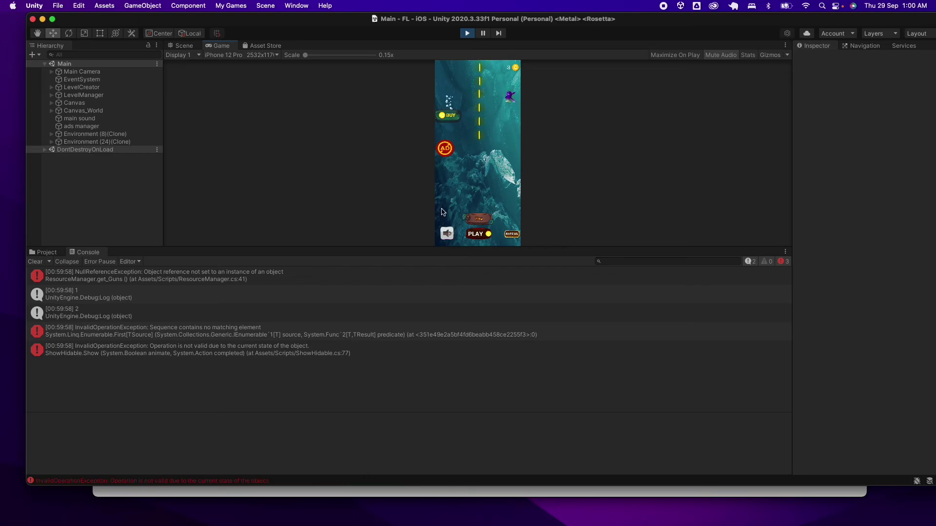
click(477, 235)
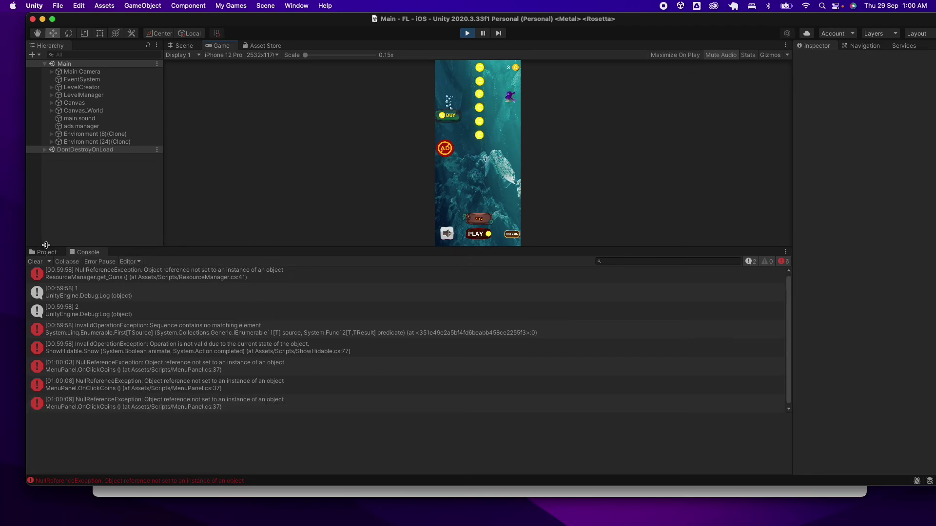
click(47, 252)
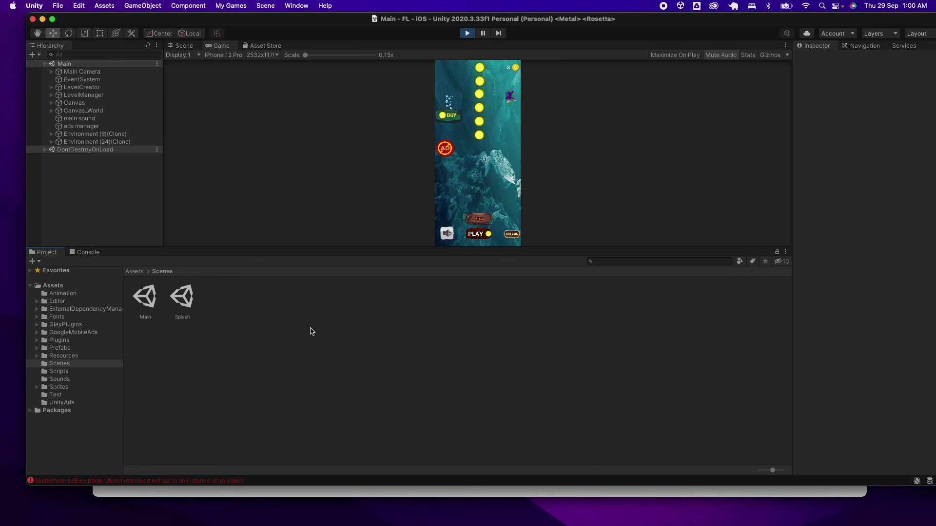
click(39, 6)
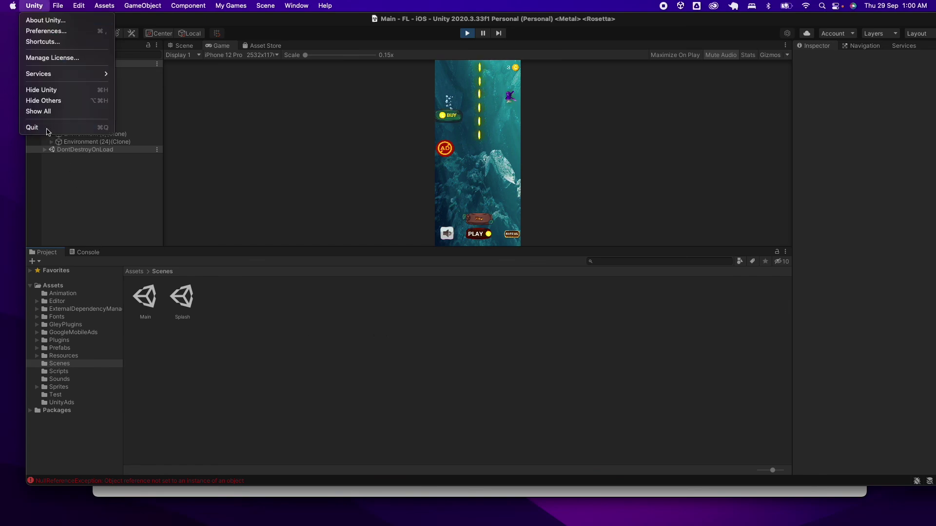
click(121, 143)
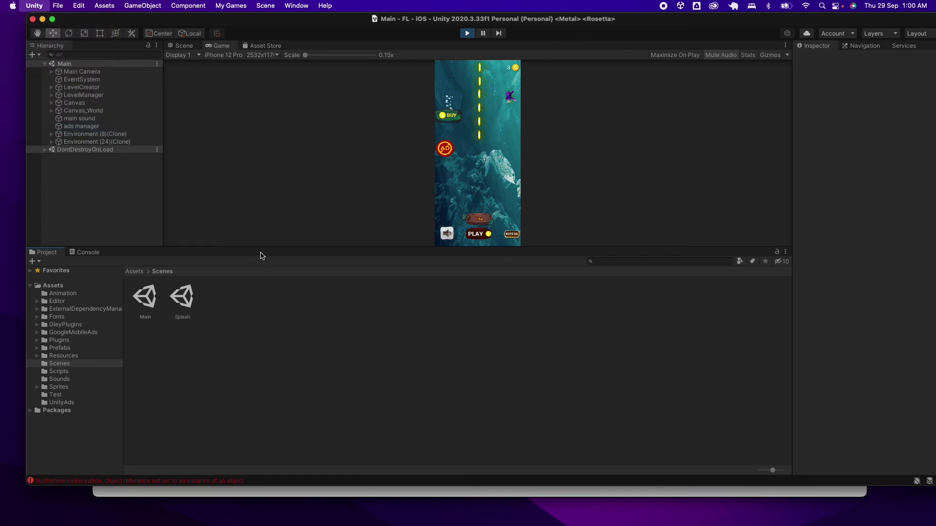